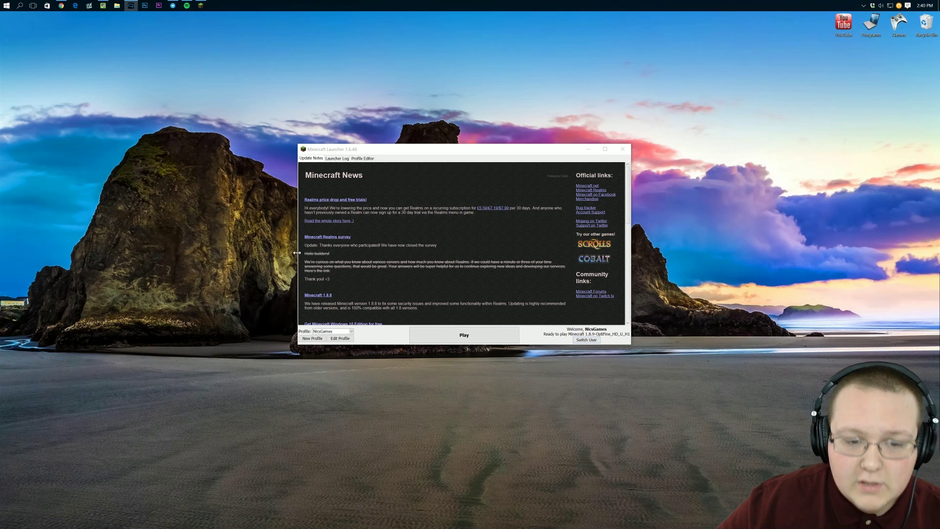
# Edit the game profile and correct its resolution to 1920 x 1080
pyautogui.click(340, 338)
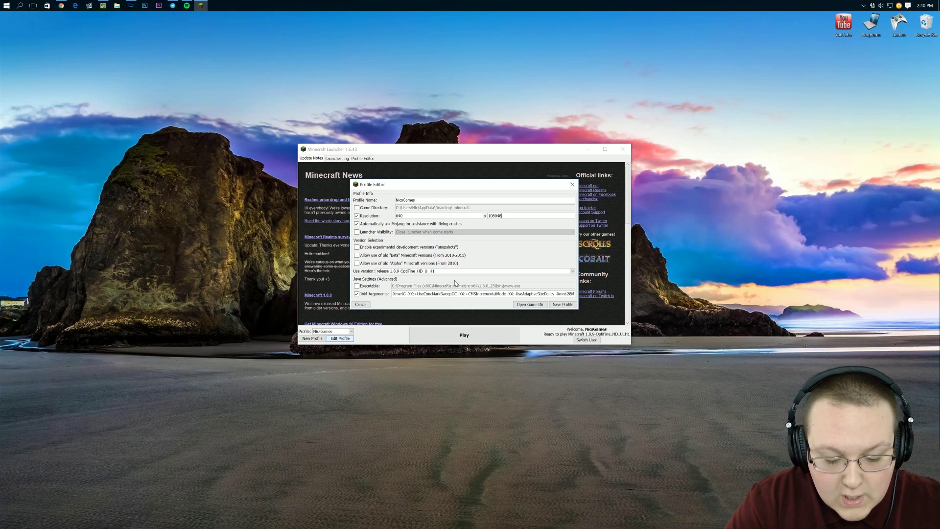
pyautogui.press('BackSpace')
pyautogui.press('BackSpace')
pyautogui.press('BackSpace')
pyautogui.press('BackSpace')
pyautogui.press('BackSpace')
pyautogui.press('BackSpace')
pyautogui.press('BackSpace')
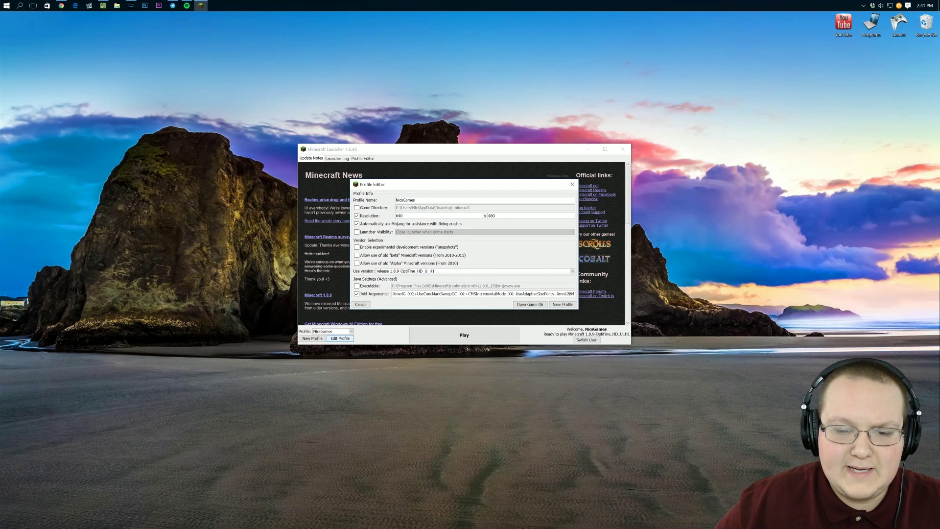
pyautogui.write('1920')
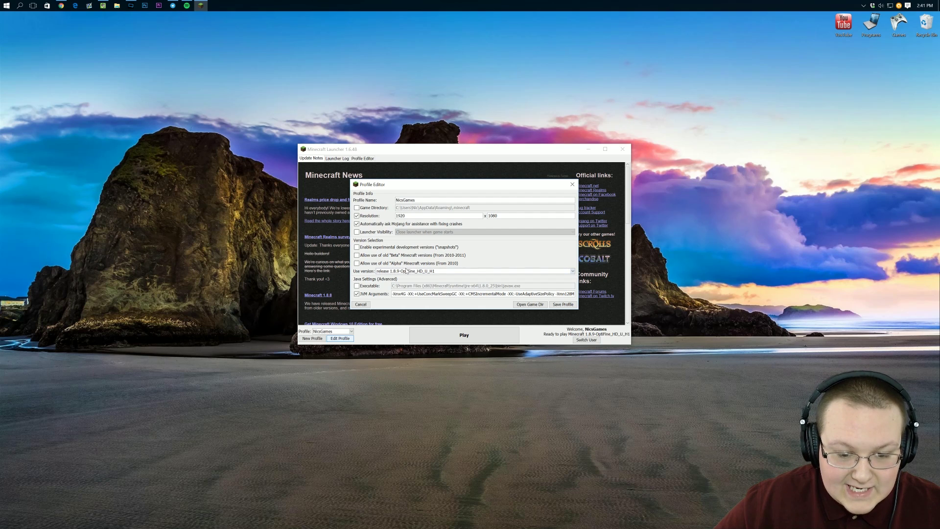
# Save the profile changes and launch Minecraft 1.8.9
pyautogui.click(561, 304)
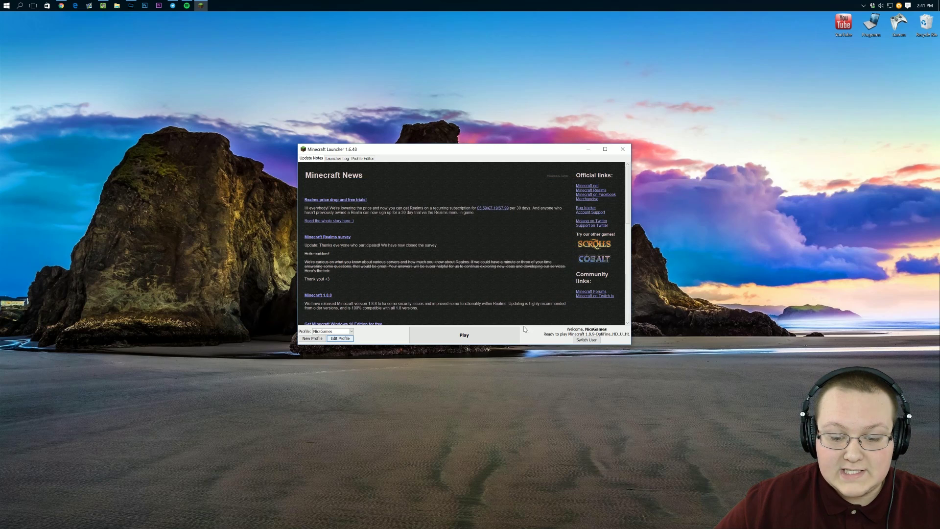
pyautogui.press('Return')
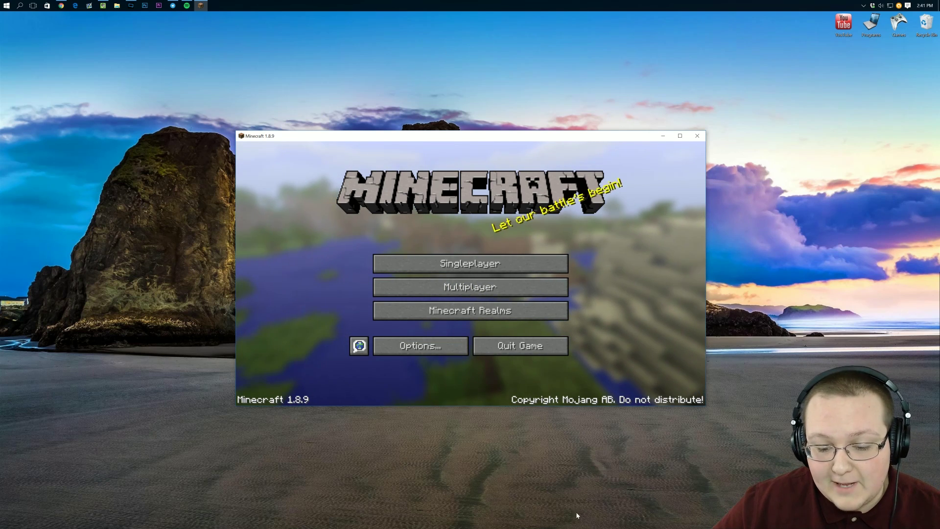
pyautogui.rightClick(343, 9)
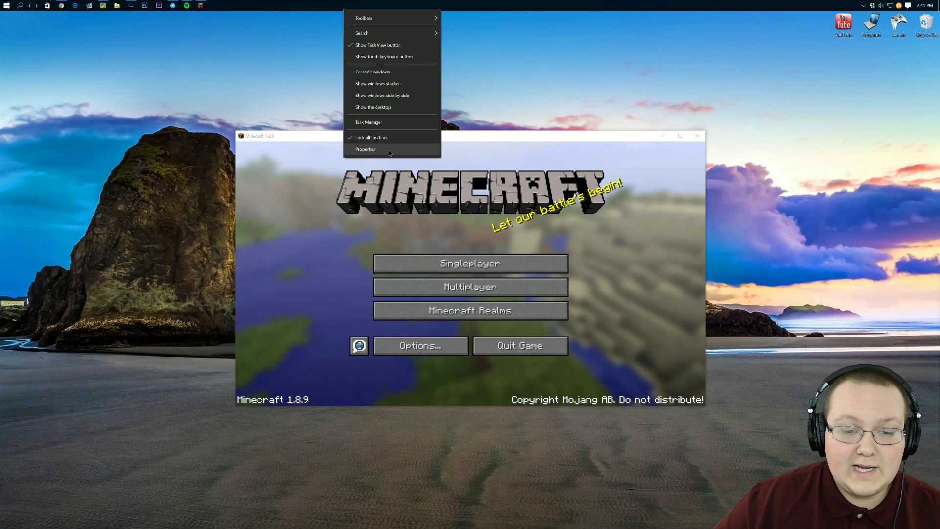
pyautogui.click(371, 149)
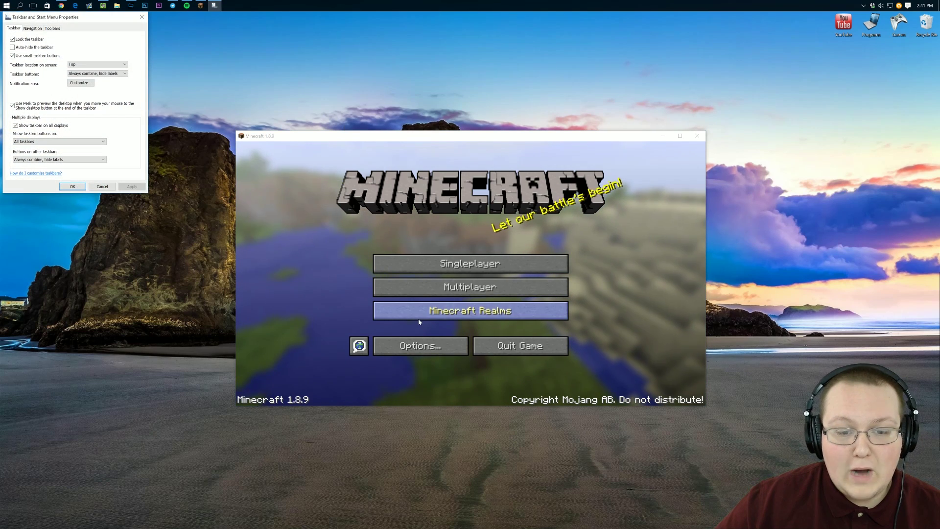
pyautogui.click(142, 16)
pyautogui.rightClick(459, 4)
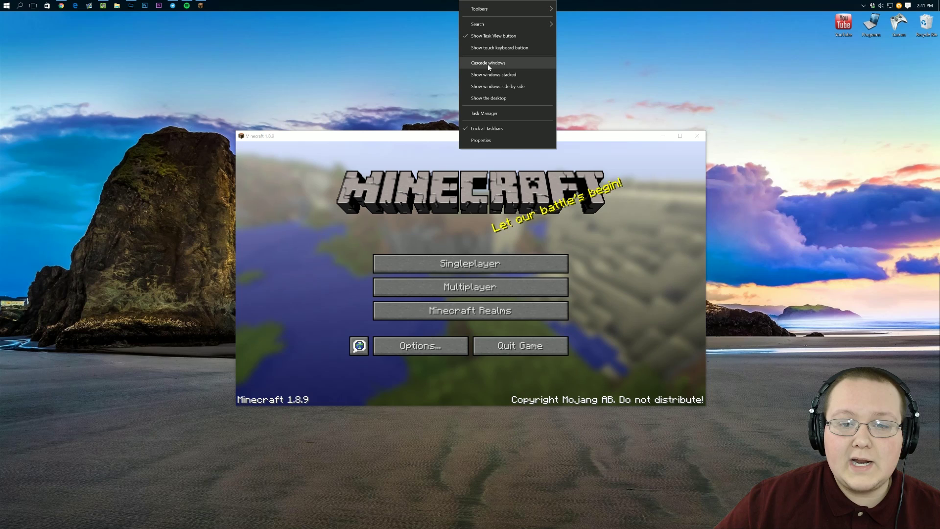
pyautogui.click(487, 113)
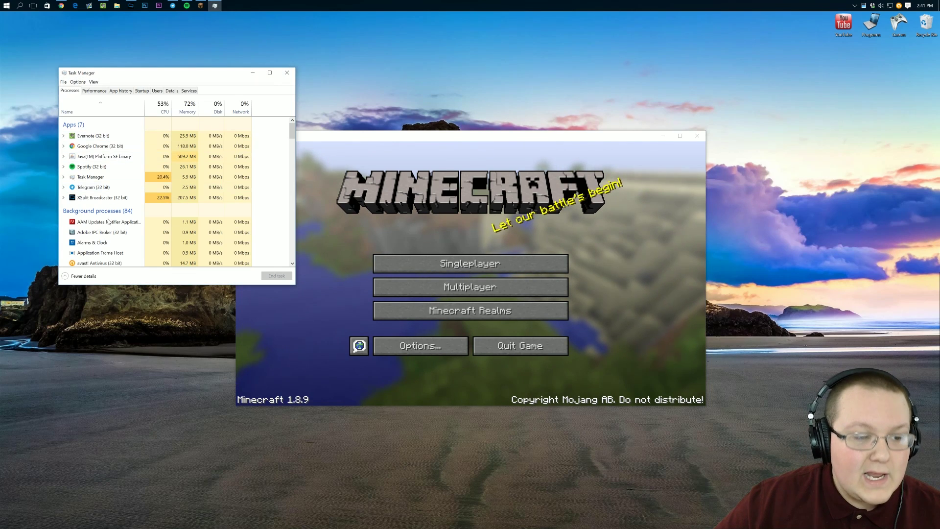
pyautogui.moveTo(295, 284); pyautogui.dragTo(192, 201)
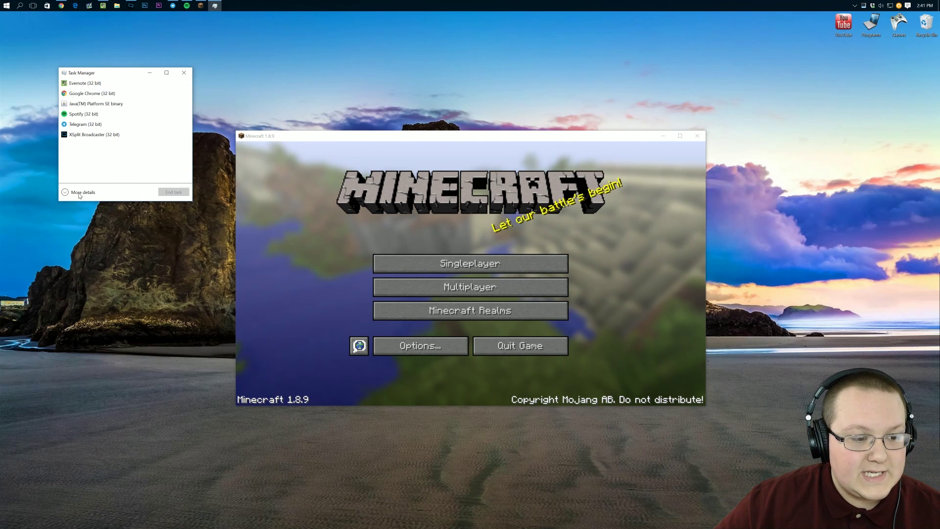
pyautogui.click(76, 191)
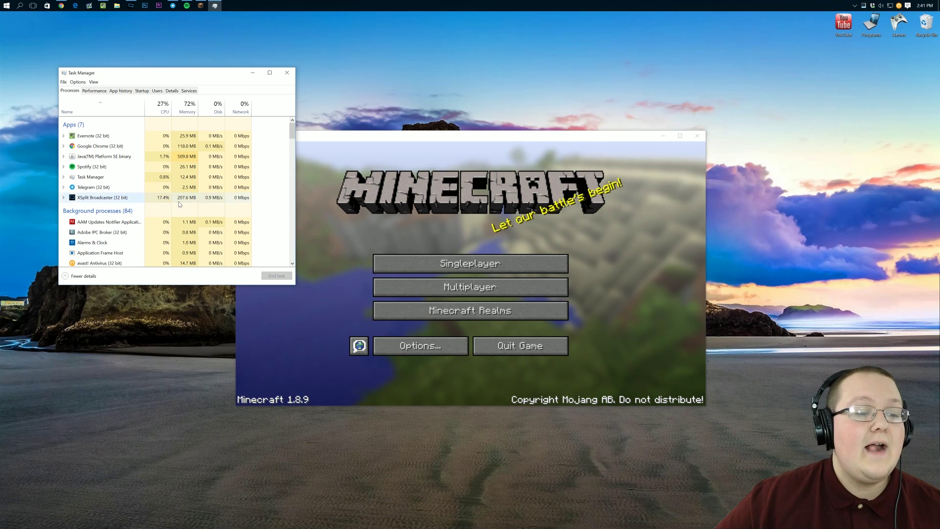
pyautogui.scroll(-5, 106, 163)
pyautogui.scroll(-10, 107, 177)
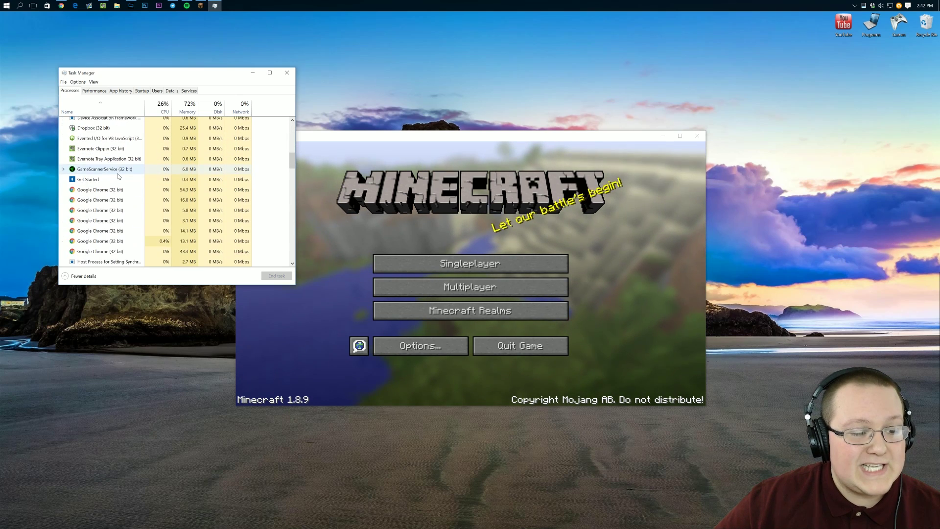
pyautogui.scroll(-2, 112, 191)
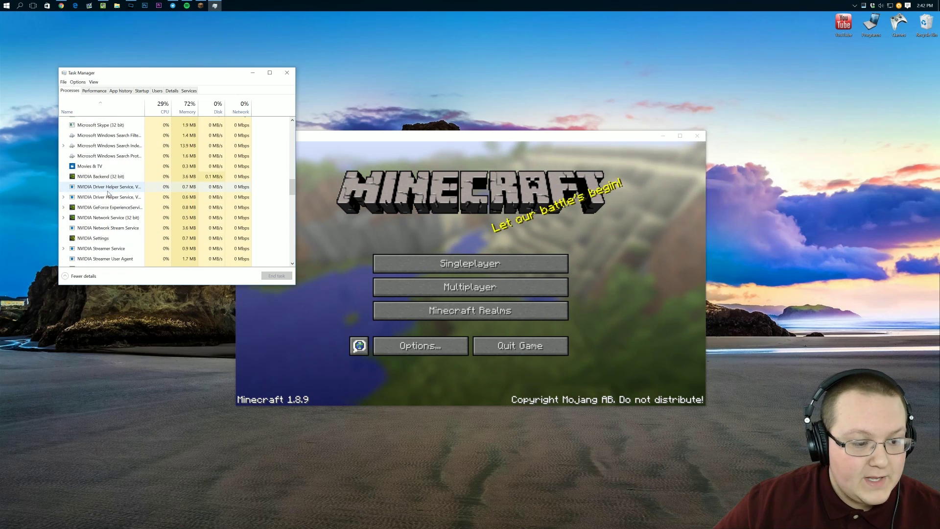
pyautogui.scroll(3, 117, 186)
pyautogui.scroll(1, 122, 185)
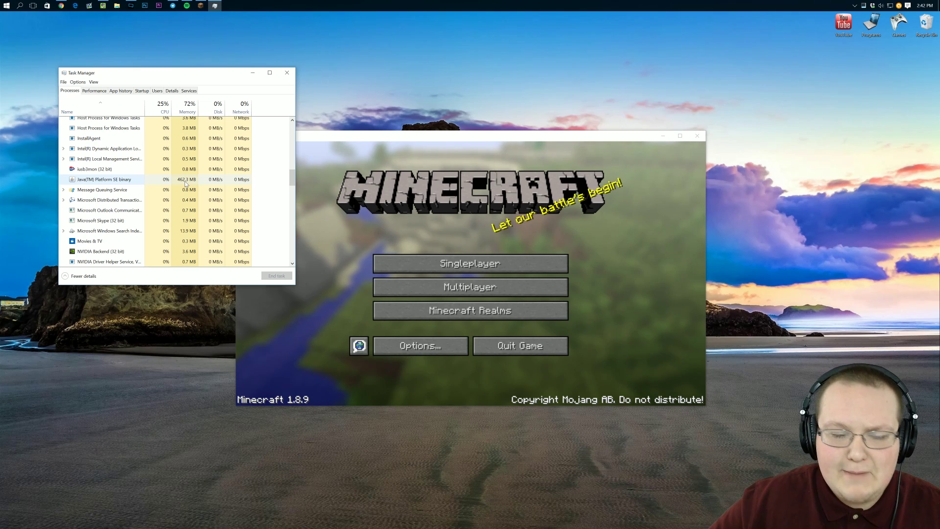
pyautogui.rightClick(185, 182)
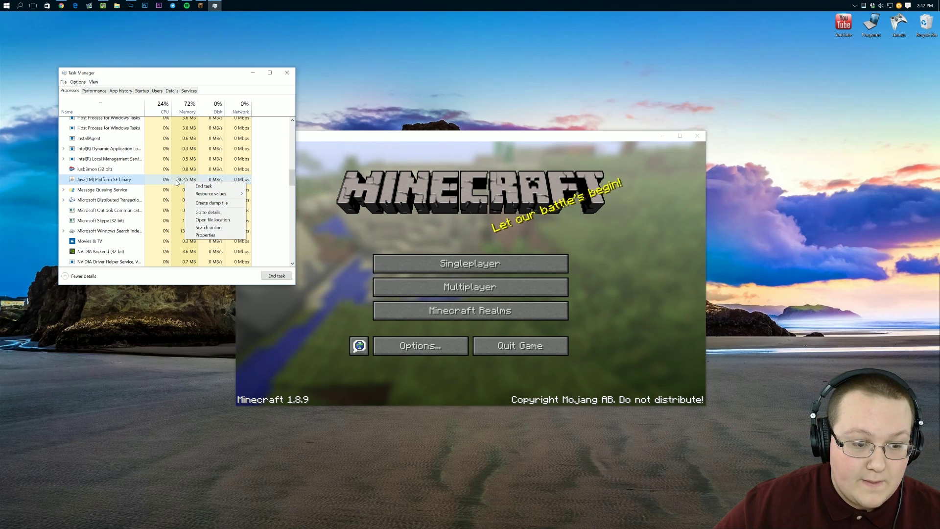
pyautogui.click(179, 180)
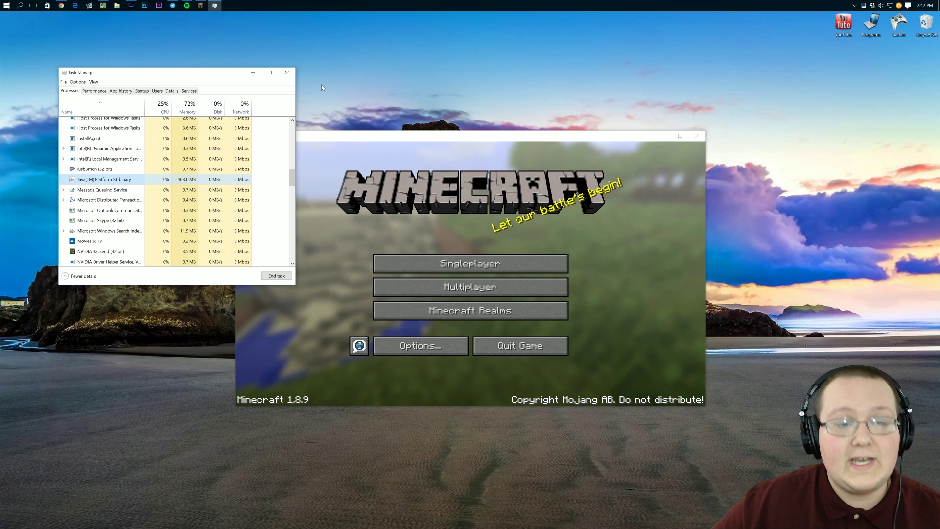
pyautogui.click(286, 73)
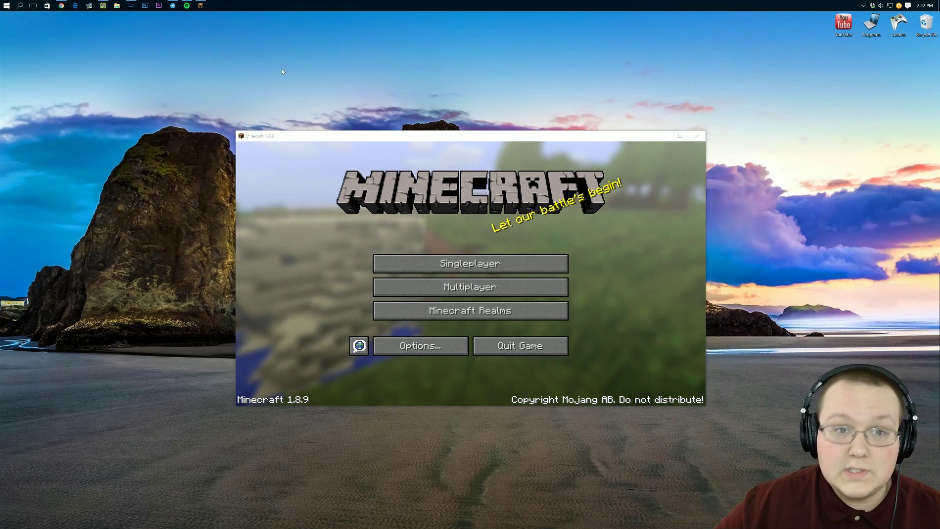
# Add the Faithful 32x32 resource pack, then remove it again, leaving only Default
pyautogui.click(430, 342)
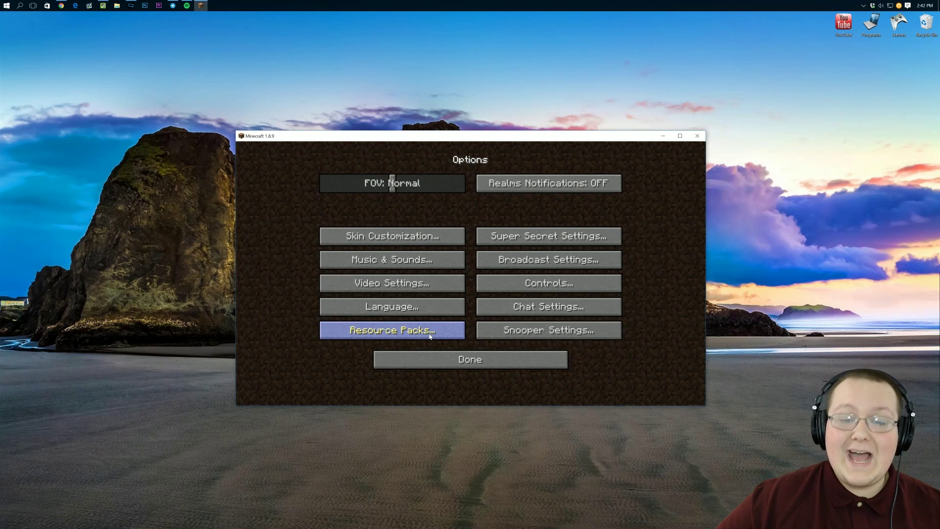
pyautogui.click(417, 337)
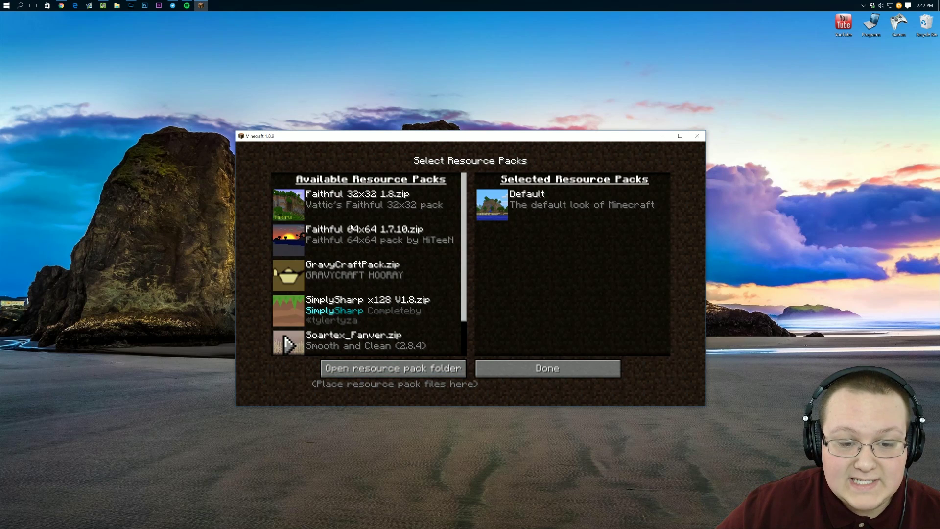
pyautogui.click(295, 202)
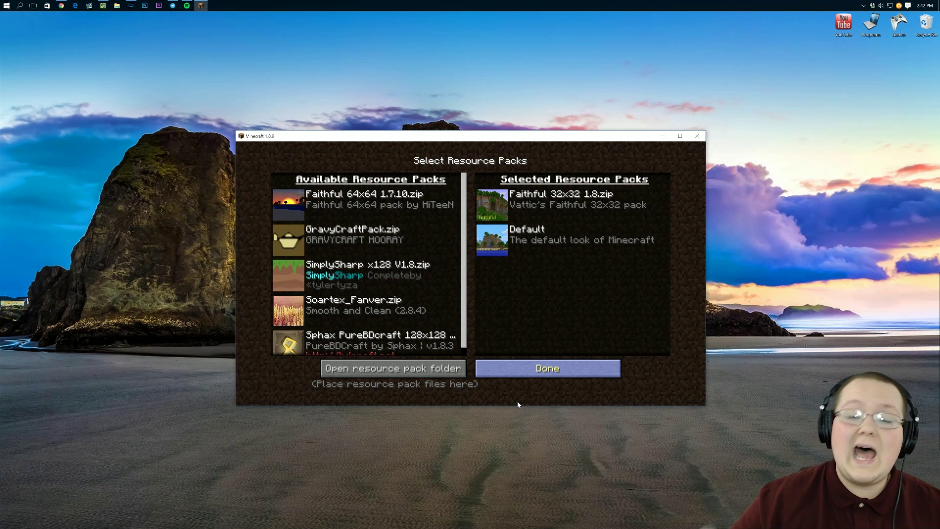
pyautogui.click(518, 372)
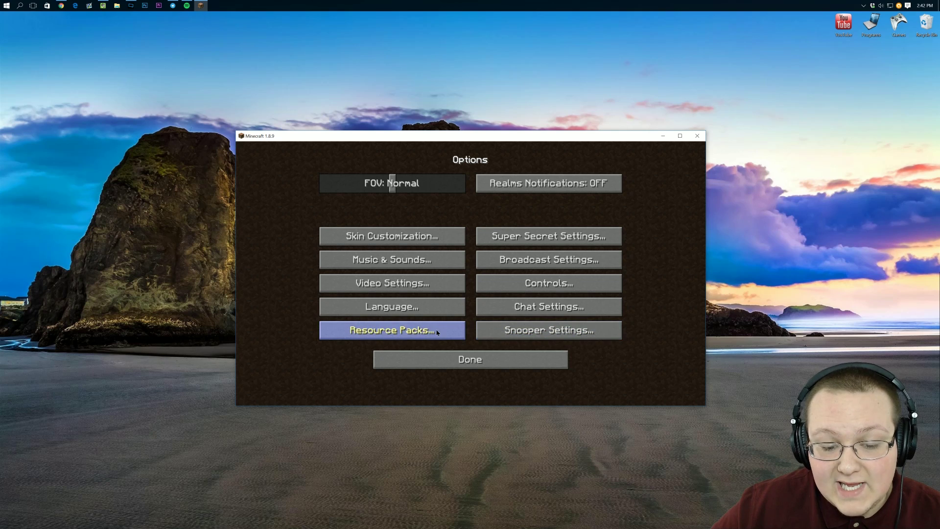
pyautogui.click(390, 330)
pyautogui.click(486, 205)
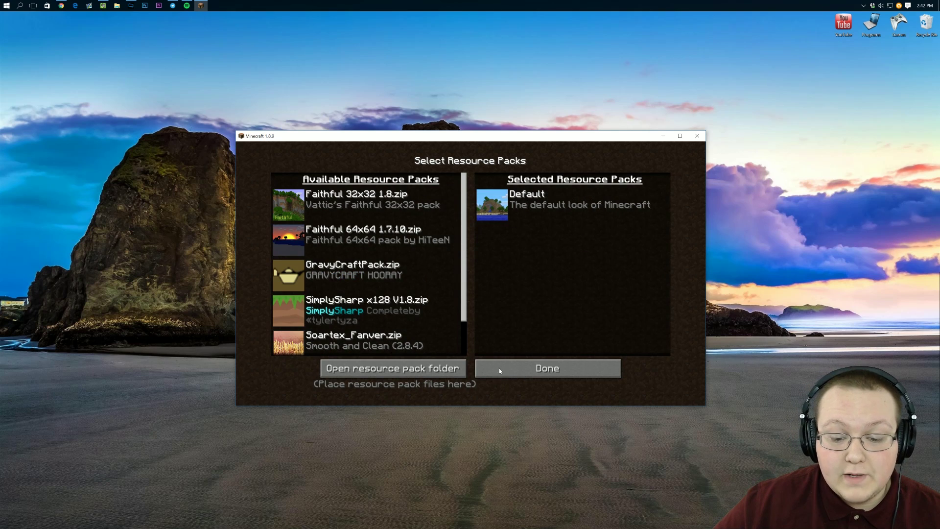
pyautogui.press('Escape')
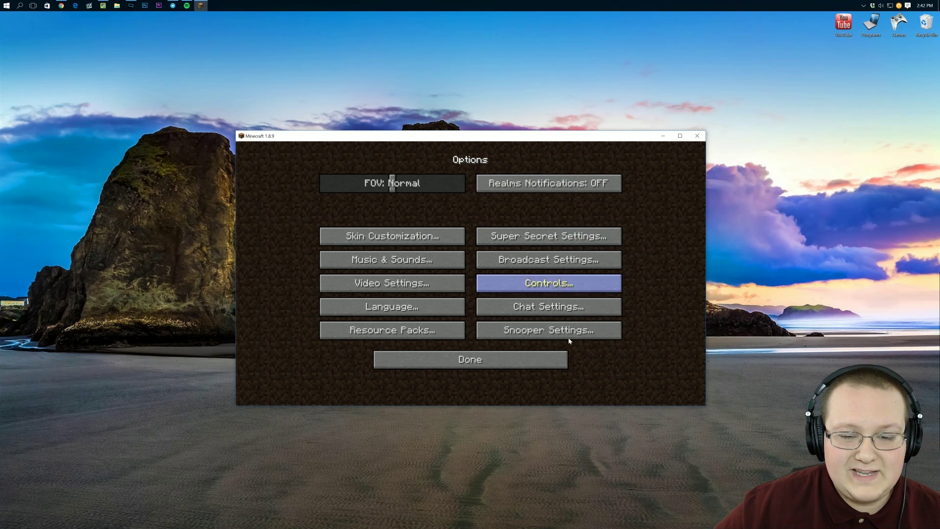
# In Video Settings, try different maximum framerate caps and smooth lighting levels, leaving smooth lighting off
pyautogui.click(438, 281)
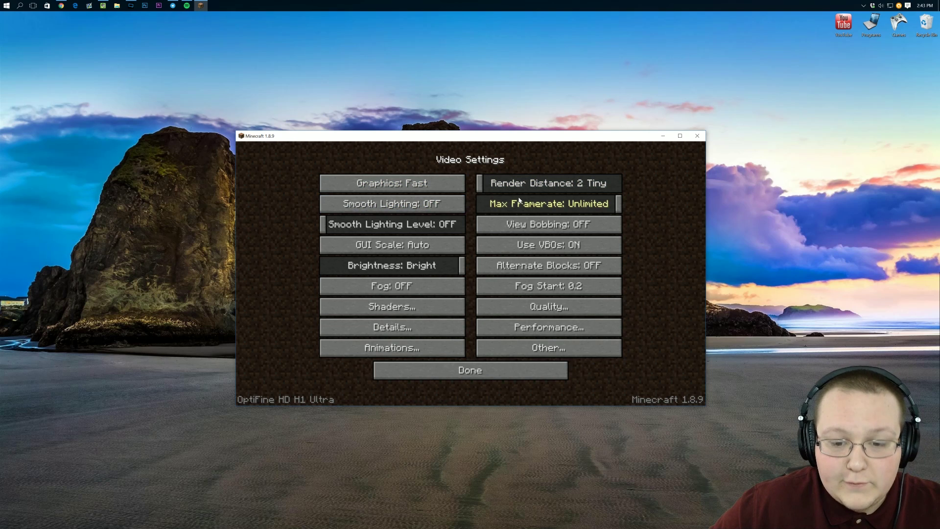
pyautogui.moveTo(570, 203); pyautogui.dragTo(619, 204)
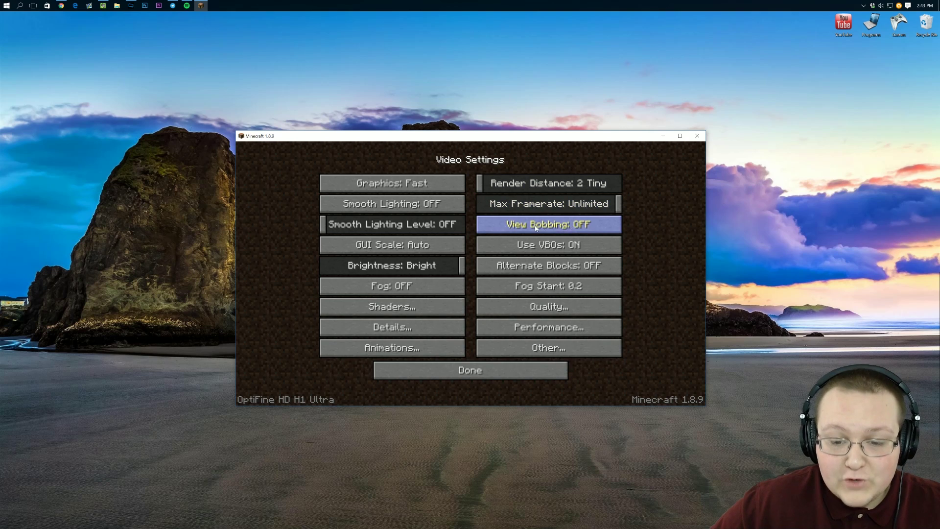
pyautogui.moveTo(524, 203); pyautogui.dragTo(617, 203)
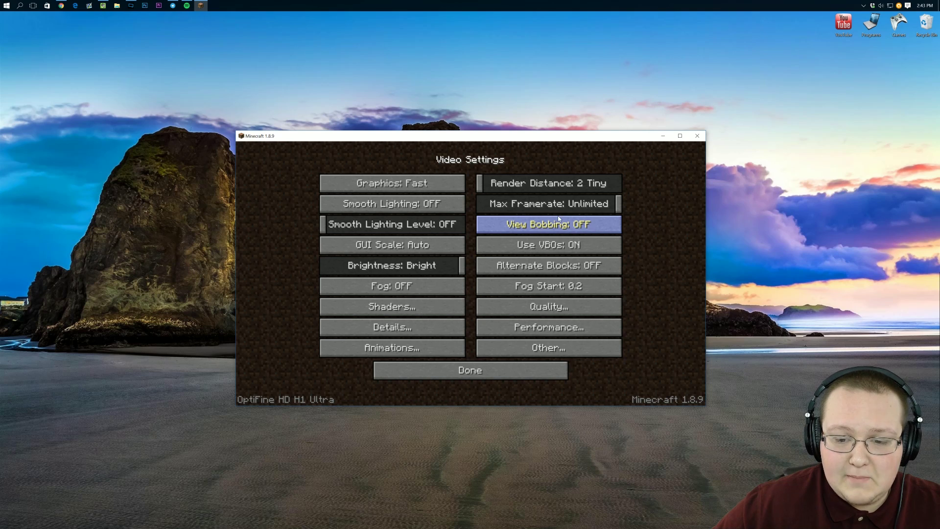
pyautogui.moveTo(323, 224)
pyautogui.mouseDown()
pyautogui.moveTo(375, 224)
pyautogui.moveTo(323, 224)
pyautogui.mouseUp()
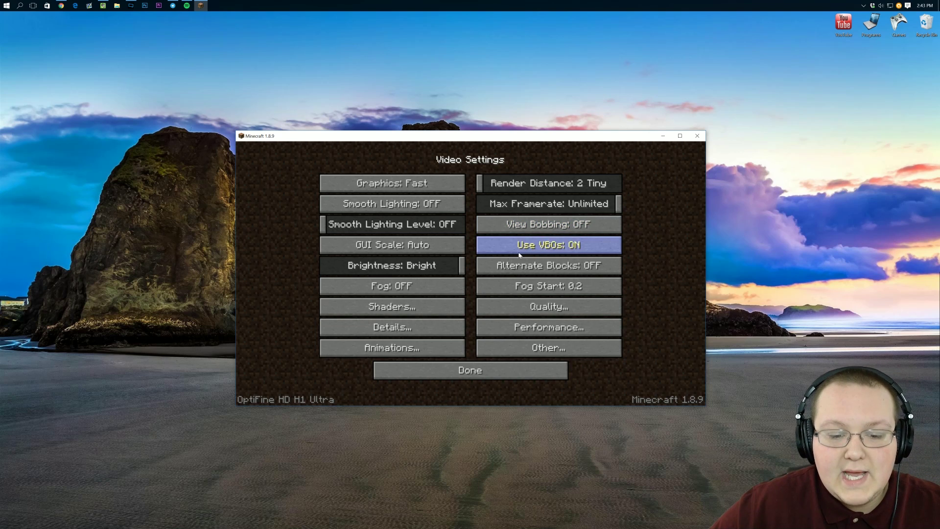
# Cycle the GUI scale through Small, Normal and Large, returning it to Auto
pyautogui.click(409, 255)
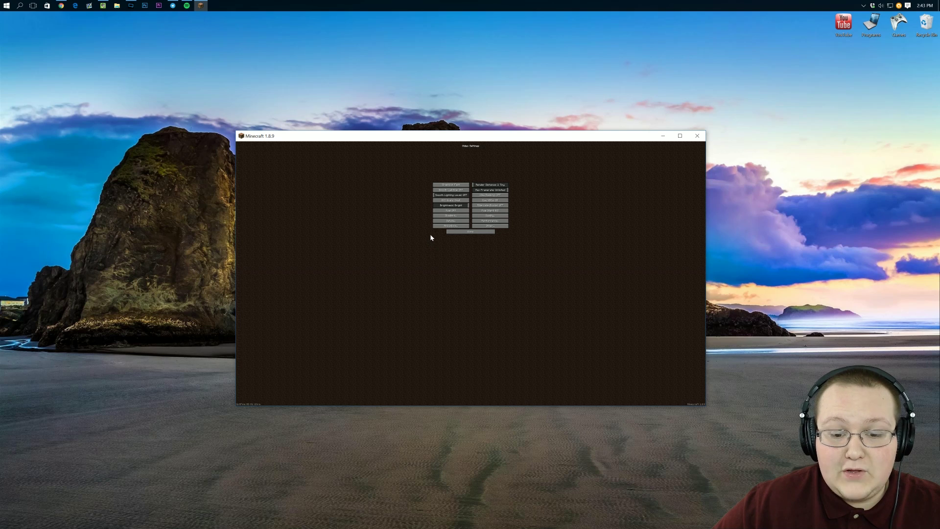
pyautogui.click(447, 200)
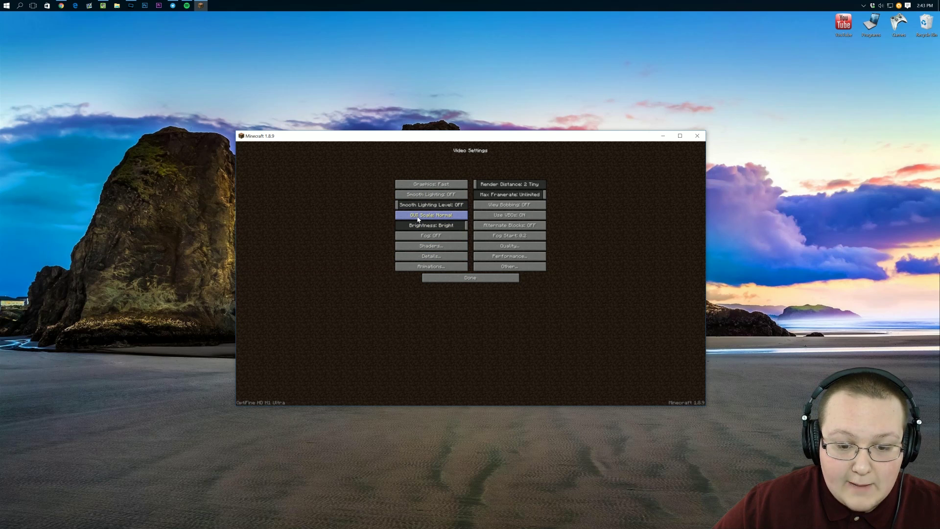
pyautogui.click(420, 220)
pyautogui.click(416, 230)
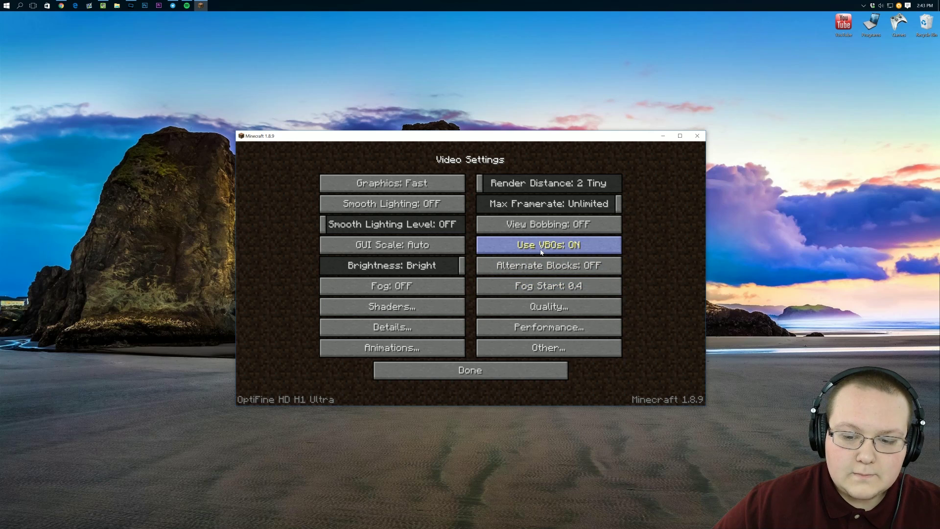
# Try a dimmer brightness, restore Bright, and dismiss the shaders incompatibility warning
pyautogui.moveTo(461, 265); pyautogui.dragTo(361, 265)
pyautogui.moveTo(293, 259); pyautogui.dragTo(876, 300)
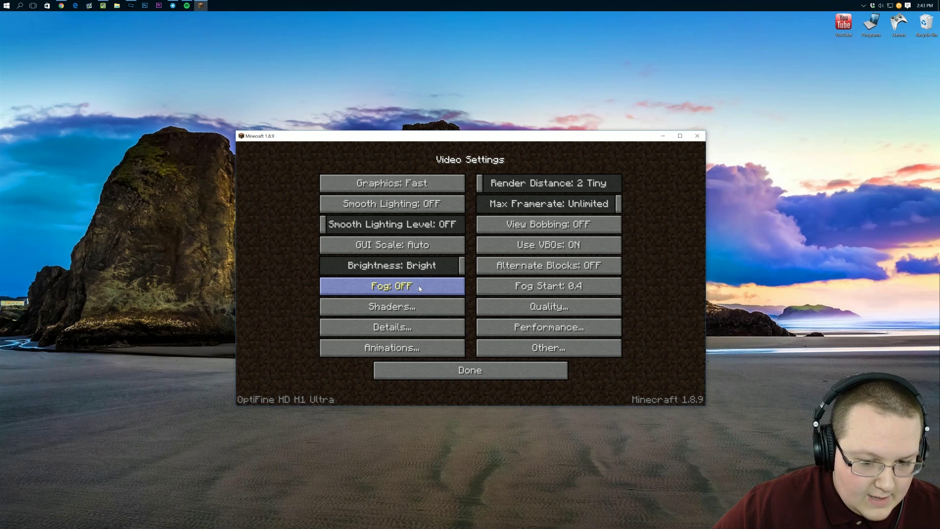
pyautogui.click(416, 303)
pyautogui.click(443, 289)
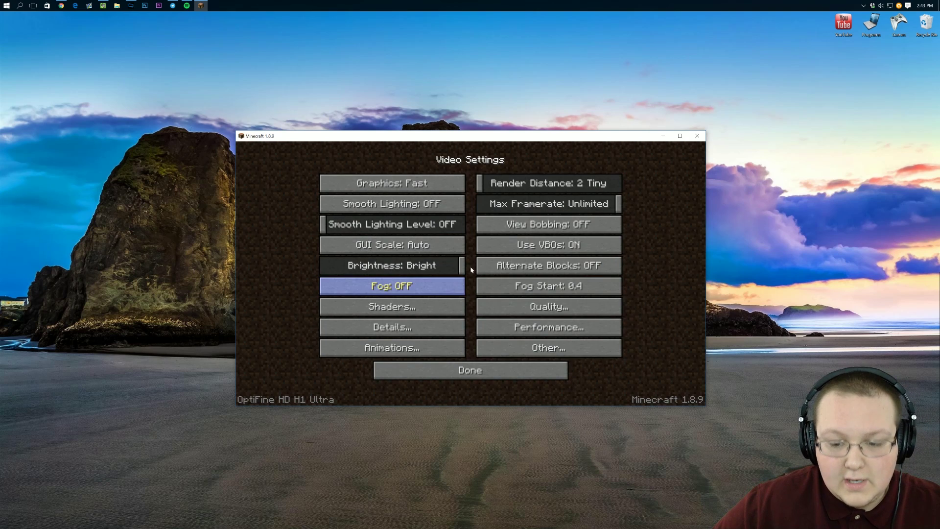
pyautogui.click(515, 304)
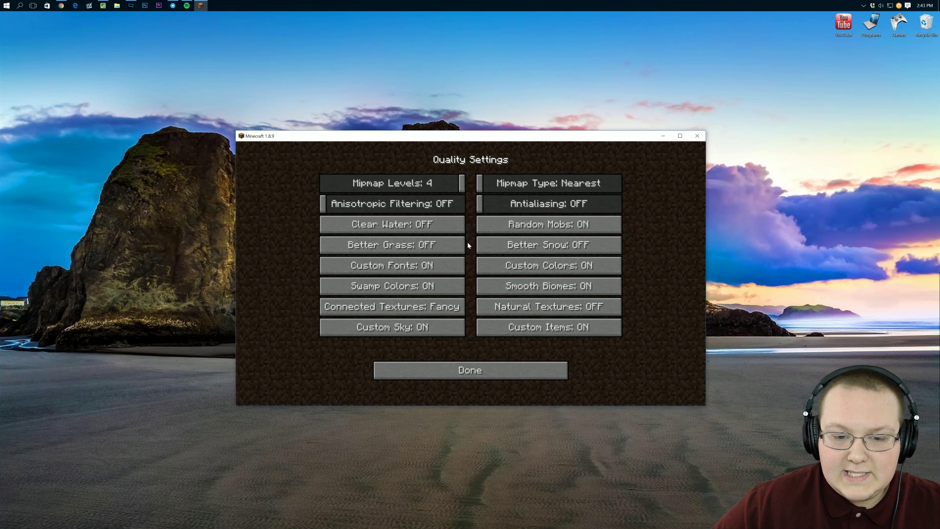
# Turn off Mipmap Levels, Random Mobs, Custom Fonts, Colors and Sky, Smooth Biomes, Swamp Colors and Connected Textures
pyautogui.click(323, 188)
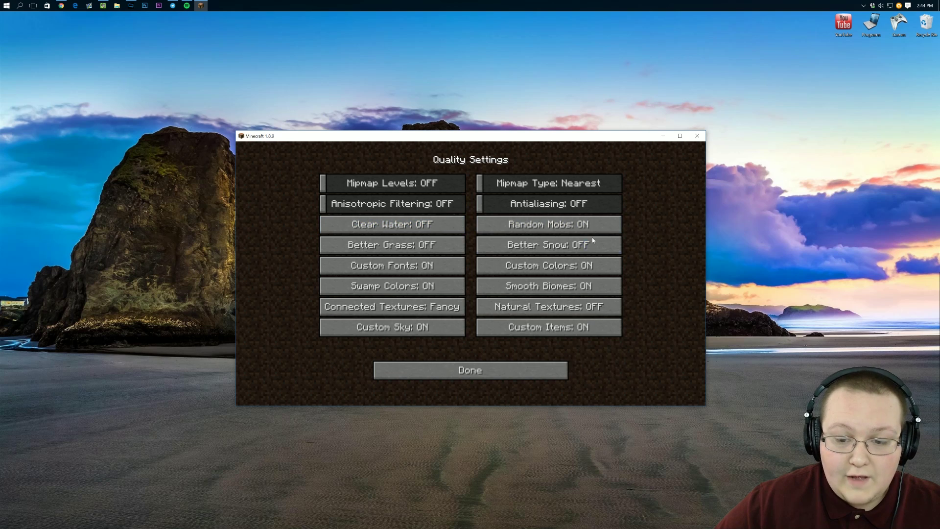
pyautogui.click(583, 226)
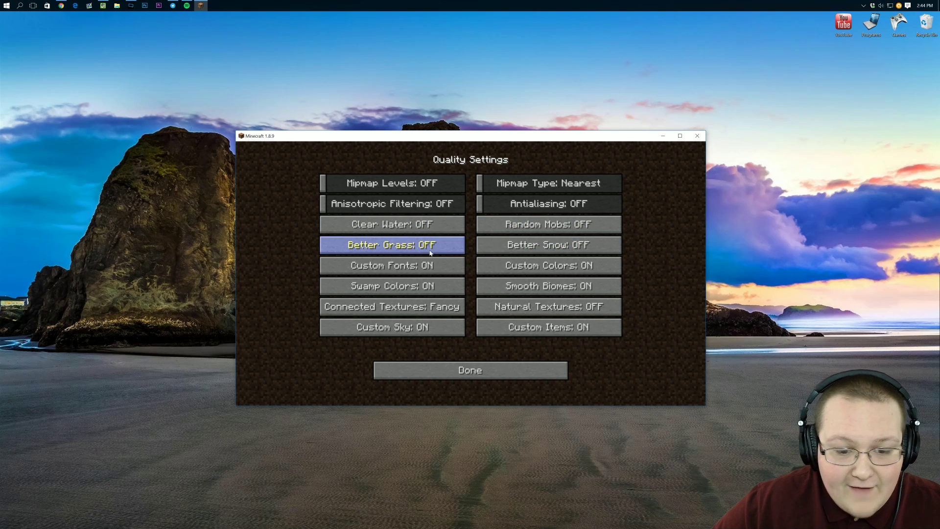
pyautogui.click(432, 265)
pyautogui.click(535, 265)
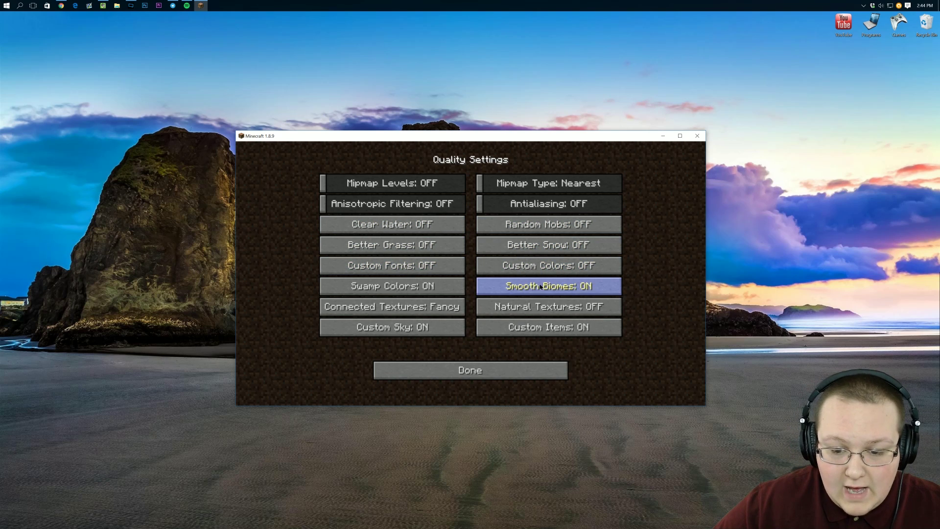
pyautogui.click(539, 286)
pyautogui.click(455, 286)
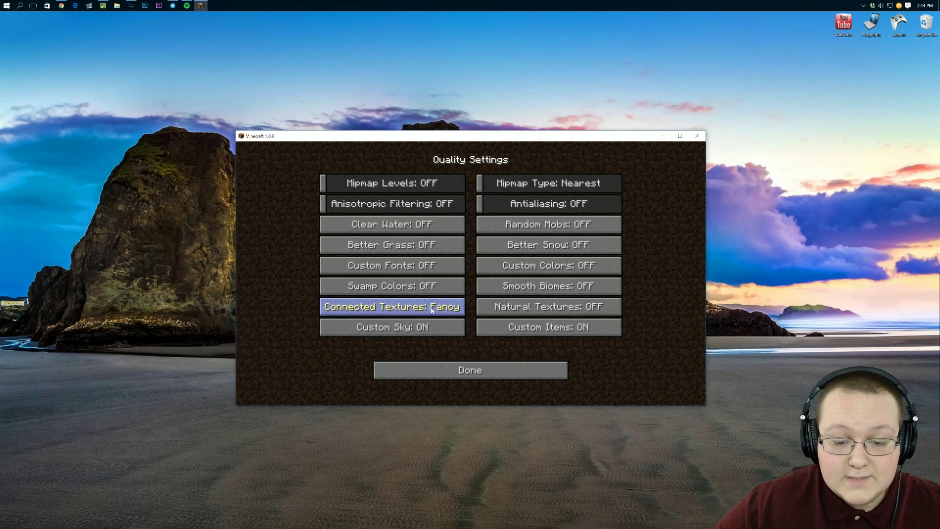
pyautogui.click(454, 312)
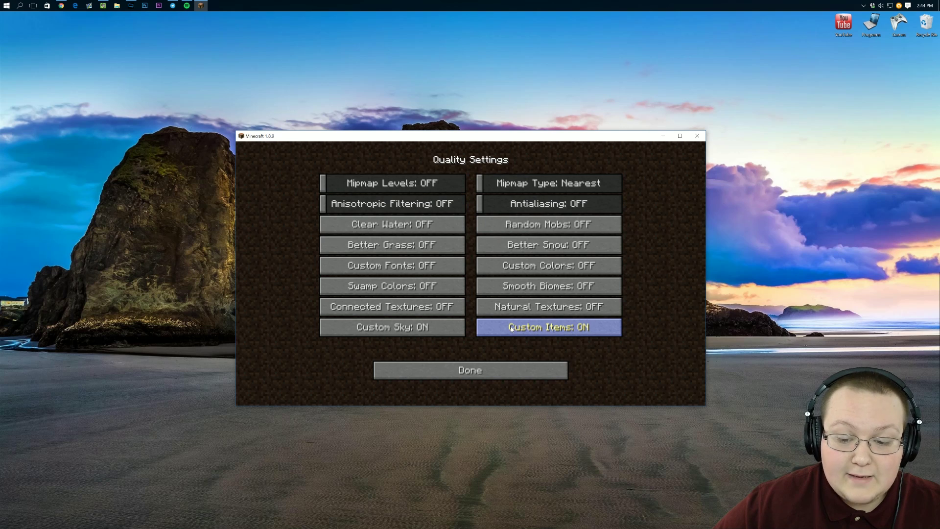
pyautogui.click(442, 329)
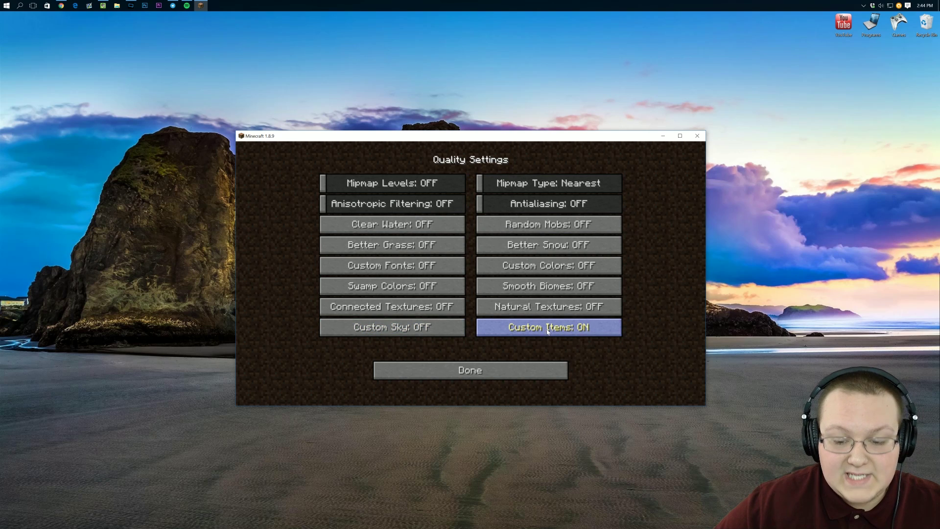
pyautogui.moveTo(535, 333)
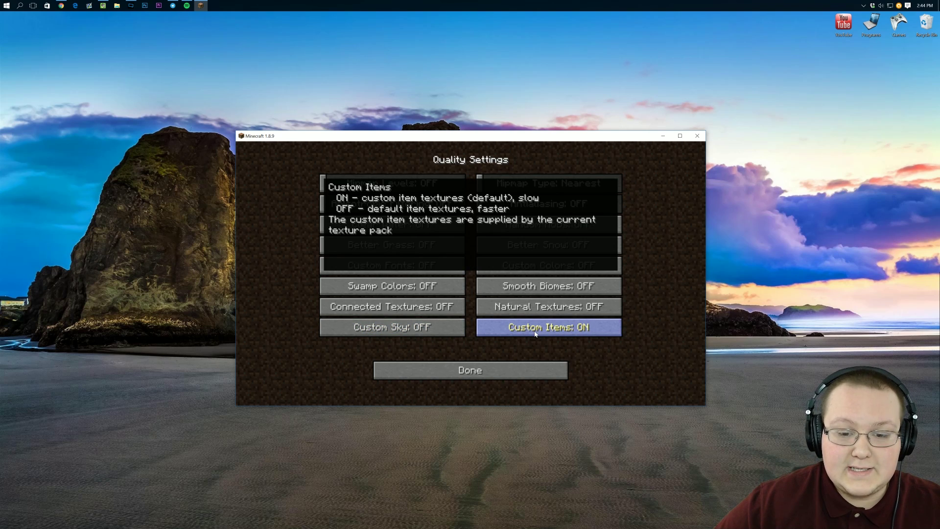
pyautogui.click(487, 373)
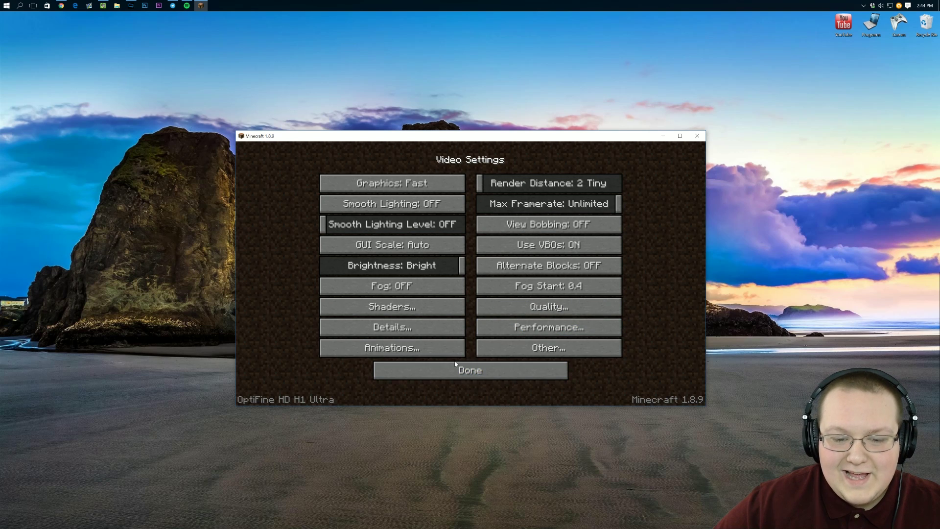
# In Detail Settings, set clouds, trees and Rain & Snow to Fast; turn off Stars, Sky, Sun & Moon and Capes
pyautogui.click(423, 327)
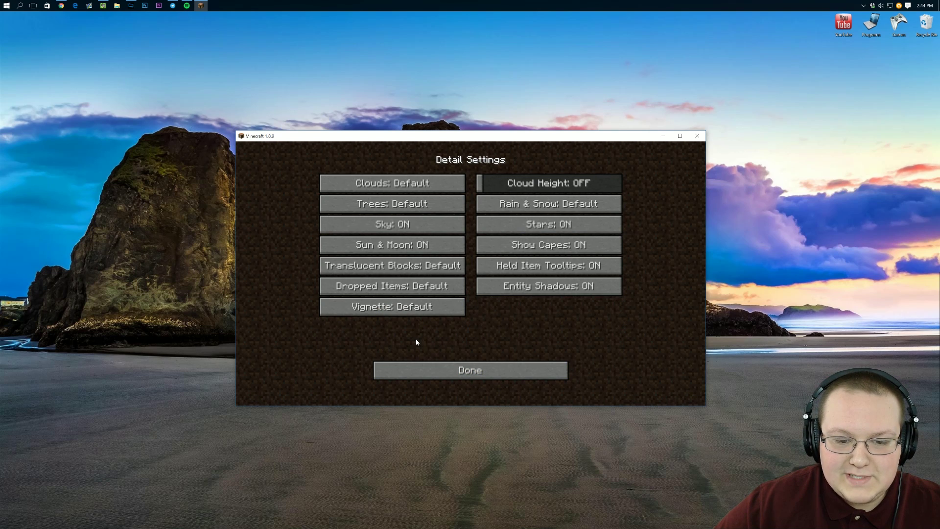
pyautogui.click(391, 192)
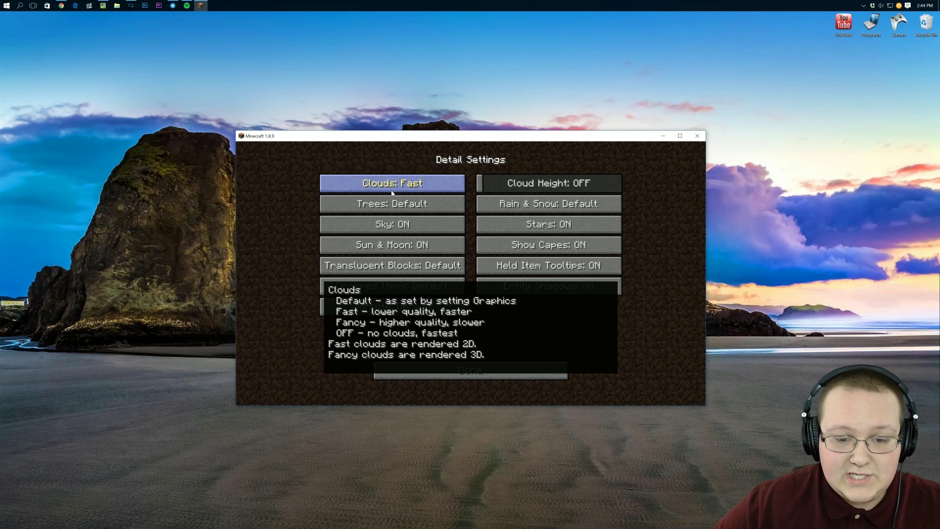
pyautogui.click(439, 203)
pyautogui.click(488, 204)
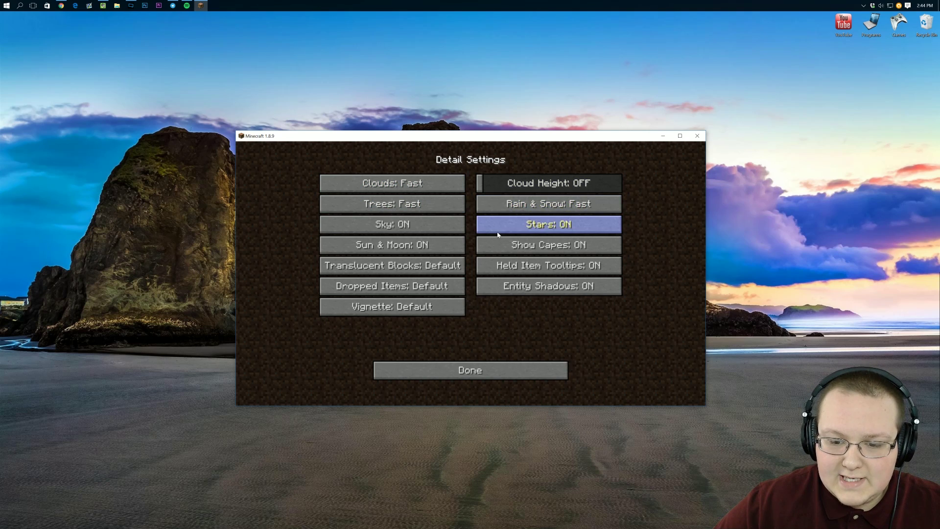
pyautogui.click(558, 226)
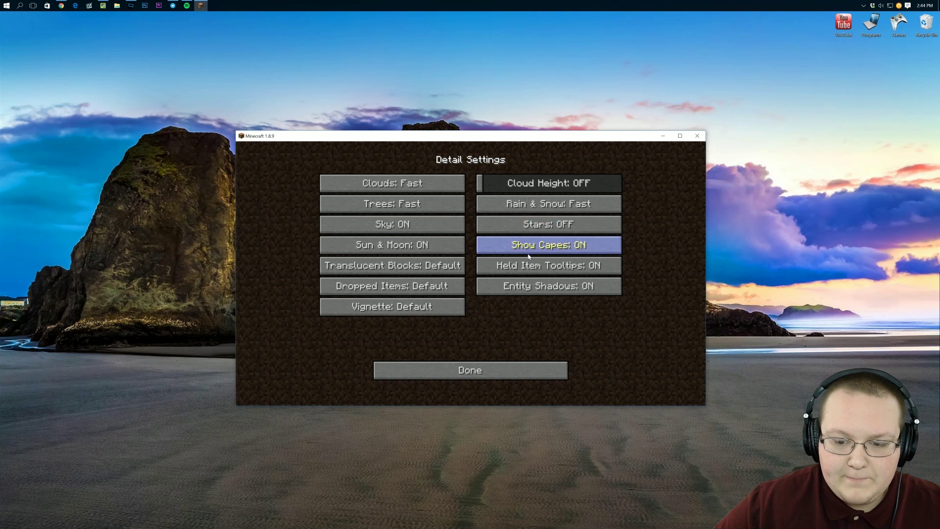
pyautogui.click(419, 224)
pyautogui.click(399, 248)
pyautogui.click(521, 248)
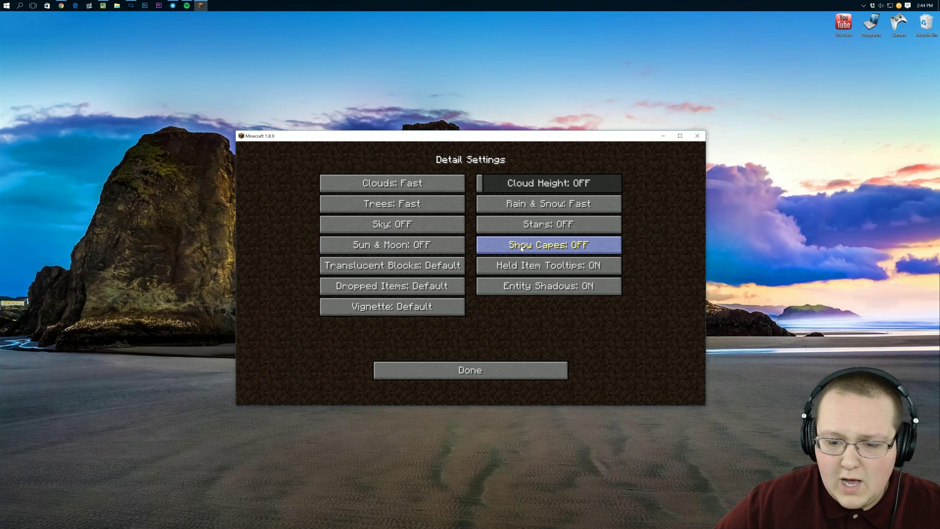
pyautogui.click(543, 267)
# Set Translucent Blocks, Dropped Items and Vignette to Fast and Entity Shadows off, keeping Held Item Tooltips on
pyautogui.click(435, 268)
pyautogui.click(518, 270)
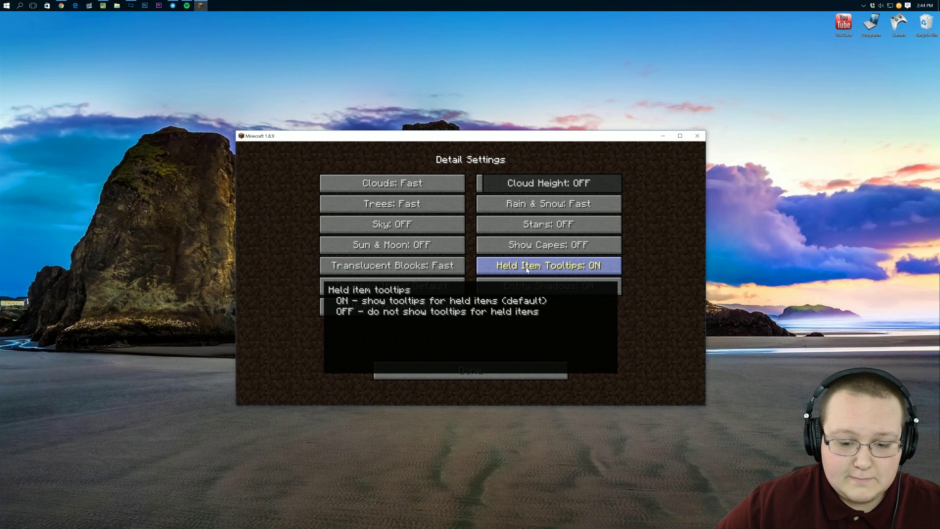
pyautogui.click(430, 288)
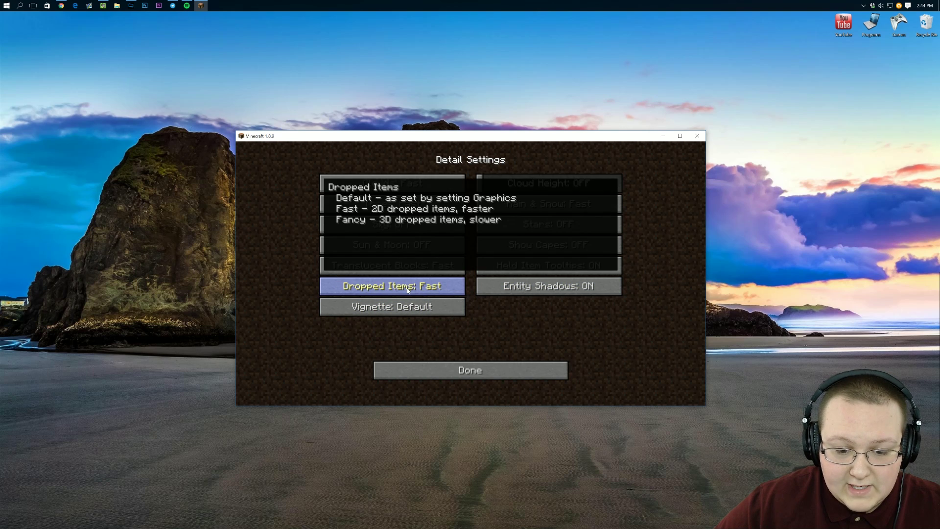
pyautogui.click(510, 290)
pyautogui.click(451, 304)
pyautogui.click(446, 369)
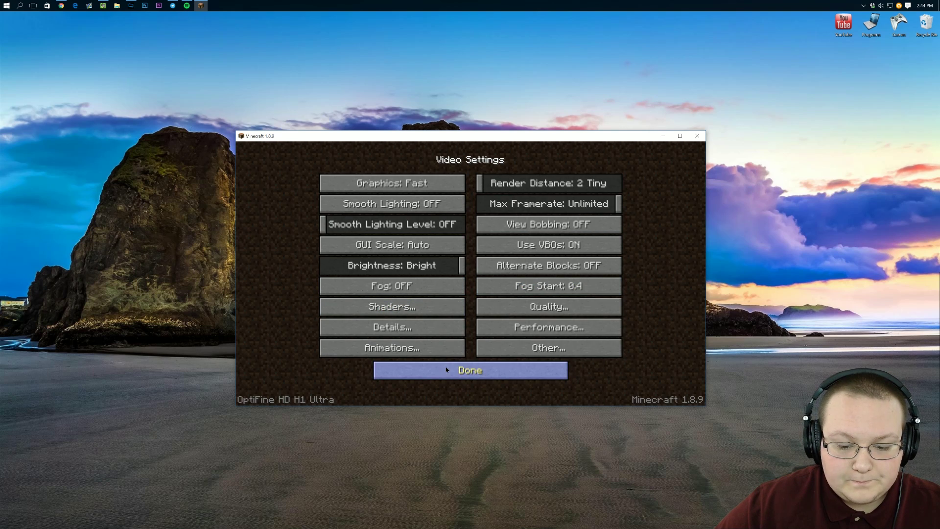
# In Performance Settings, turn Smooth FPS and Fast Math on
pyautogui.click(487, 328)
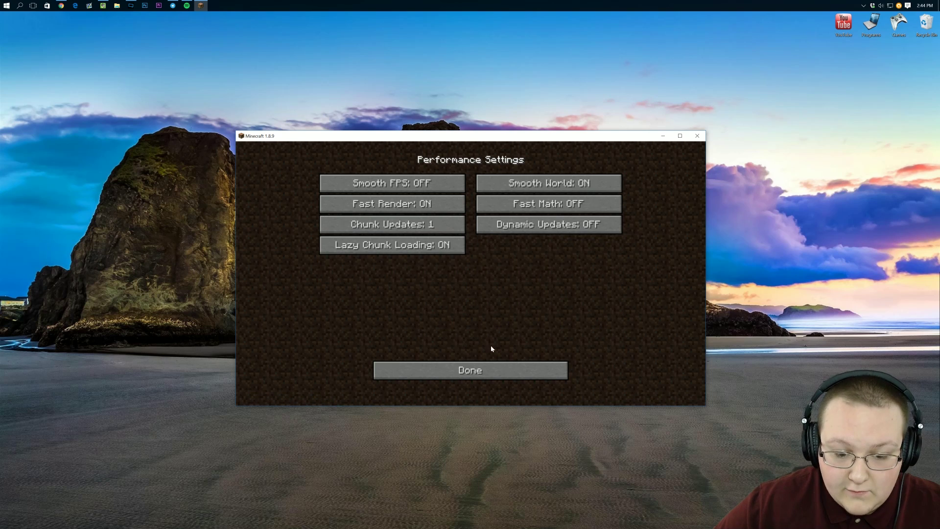
pyautogui.moveTo(415, 193)
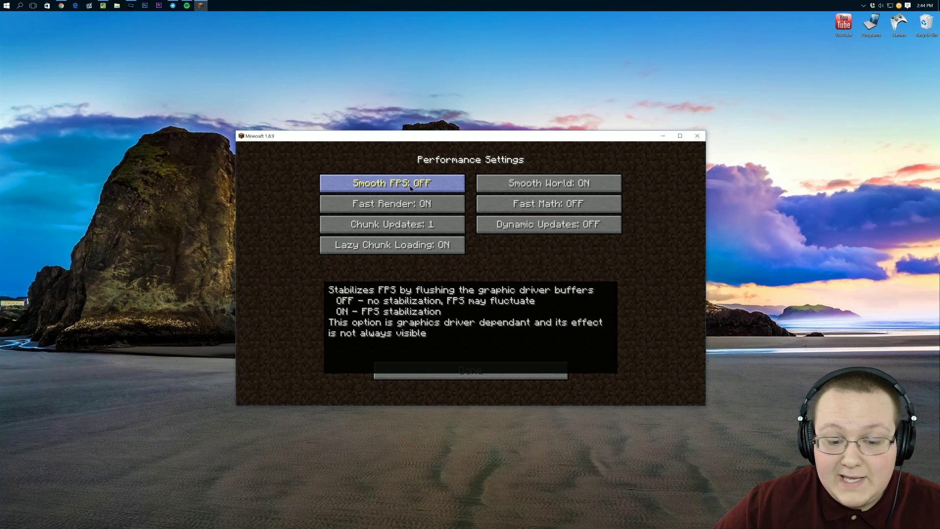
pyautogui.click(411, 188)
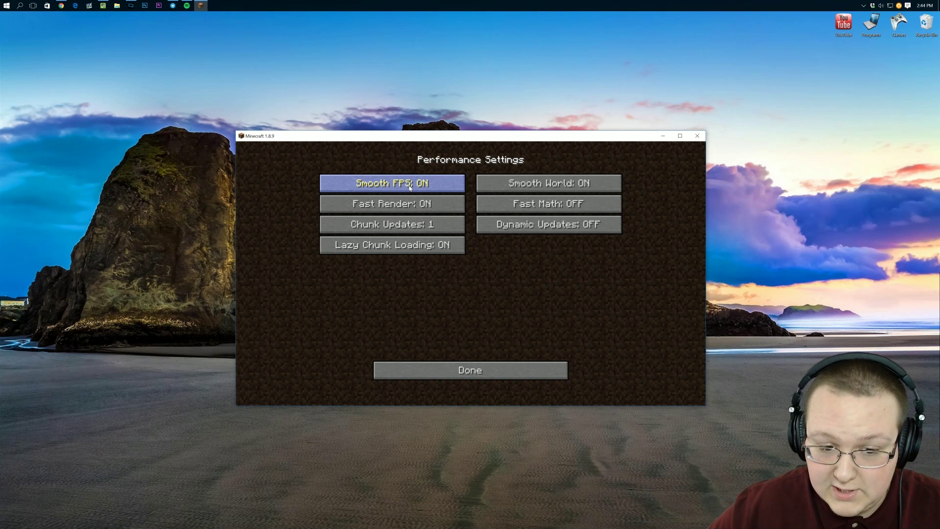
pyautogui.click(524, 202)
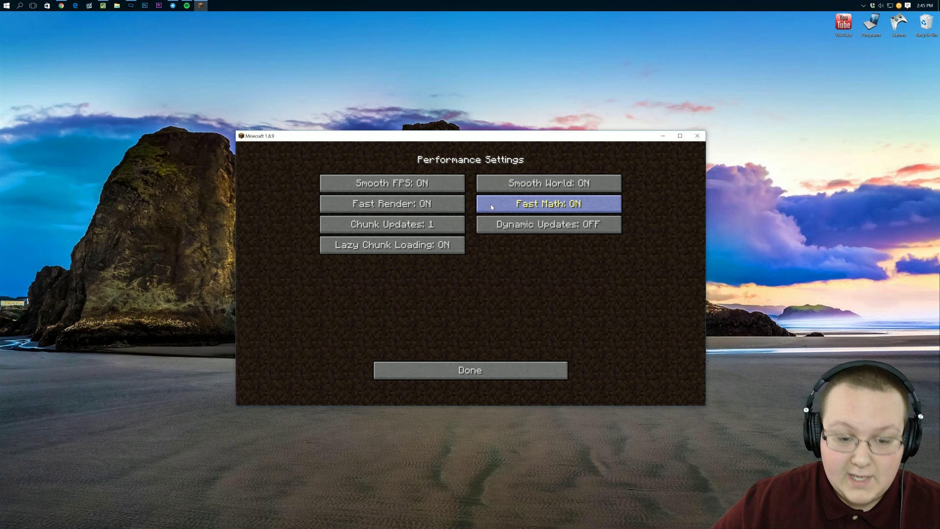
# Cycle Chunk Updates through its values, leaving it at 1
pyautogui.click(429, 230)
pyautogui.click(426, 232)
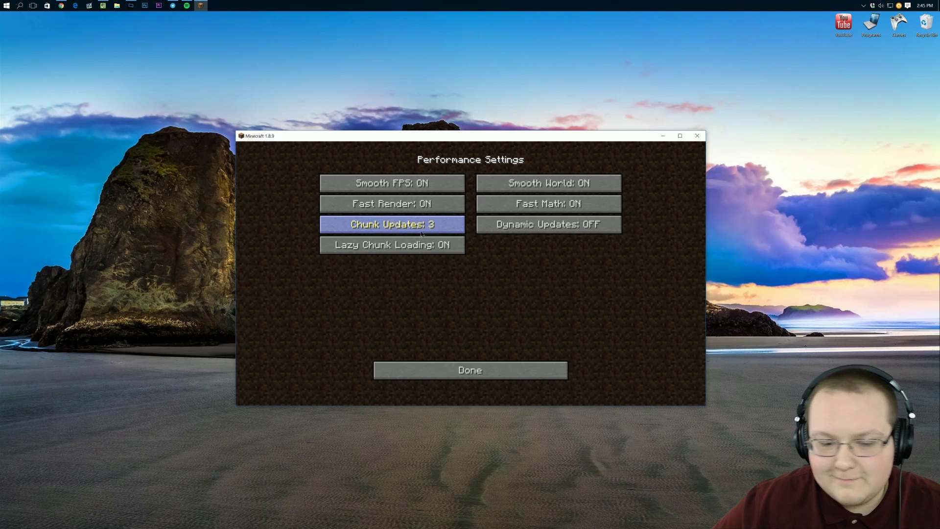
pyautogui.click(428, 231)
pyautogui.click(428, 230)
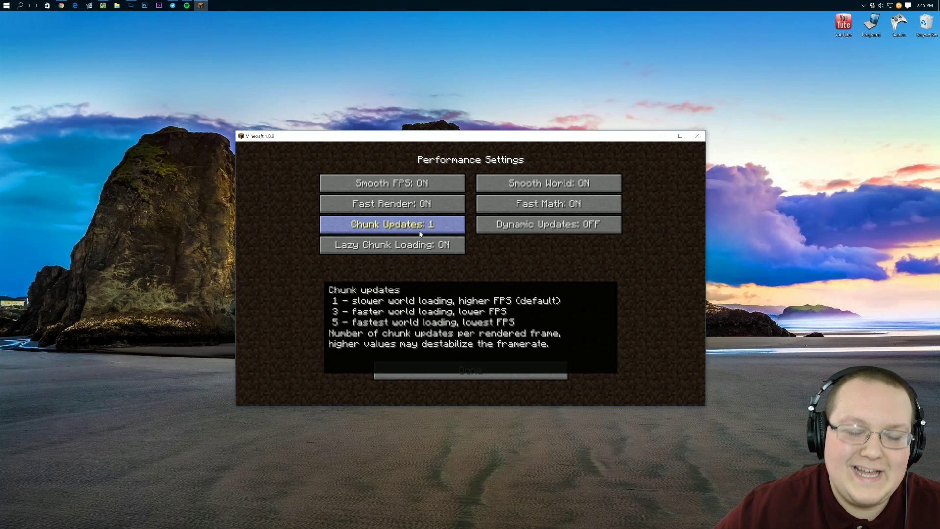
pyautogui.click(445, 230)
pyautogui.click(445, 230)
pyautogui.click(443, 229)
pyautogui.click(443, 229)
pyautogui.click(443, 229)
pyautogui.click(443, 229)
pyautogui.click(440, 229)
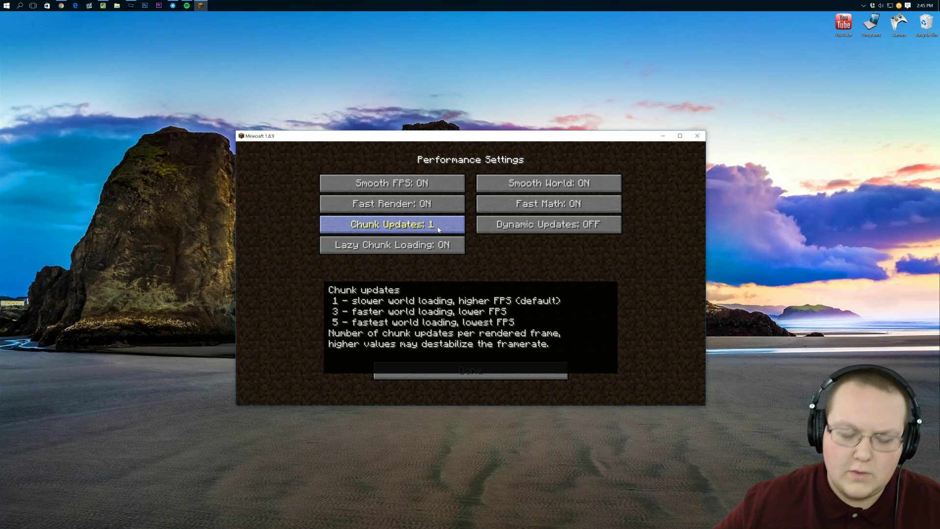
# Turn Dynamic Updates on and return to Video Settings
pyautogui.click(500, 233)
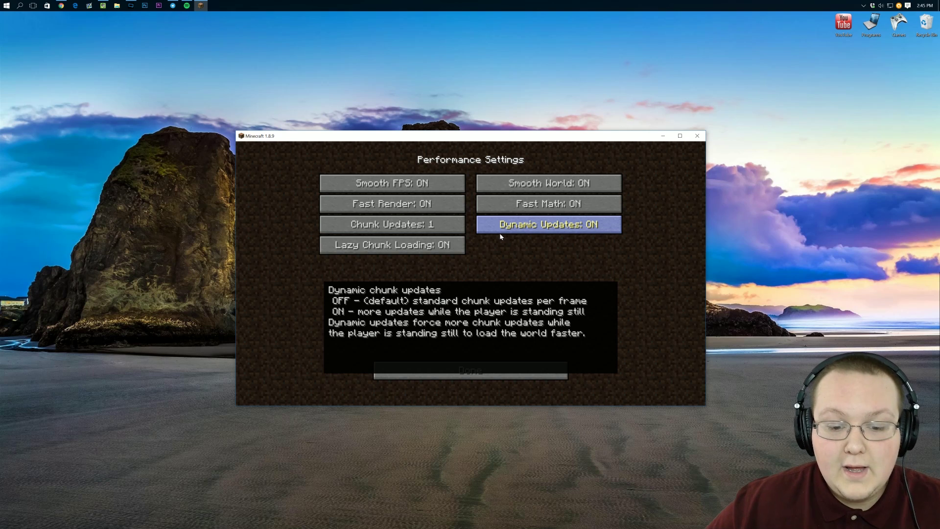
pyautogui.moveTo(446, 252)
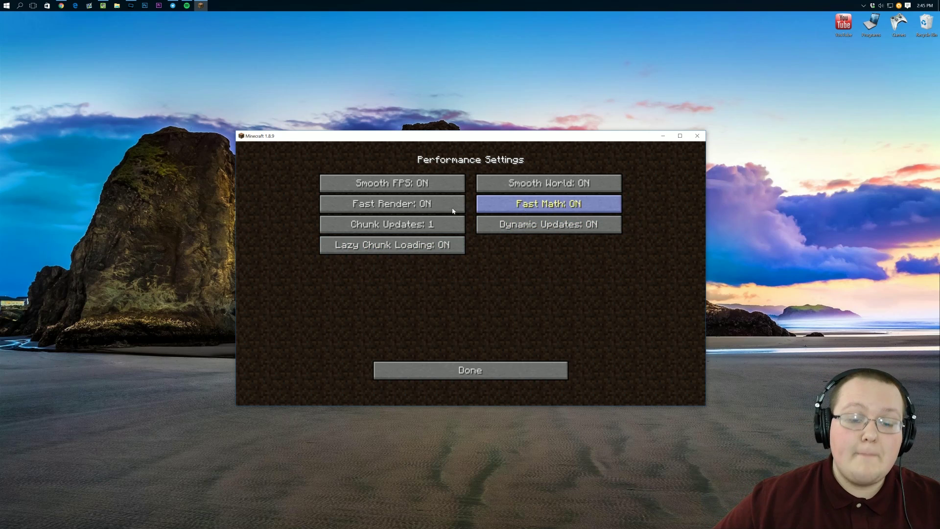
pyautogui.moveTo(399, 204)
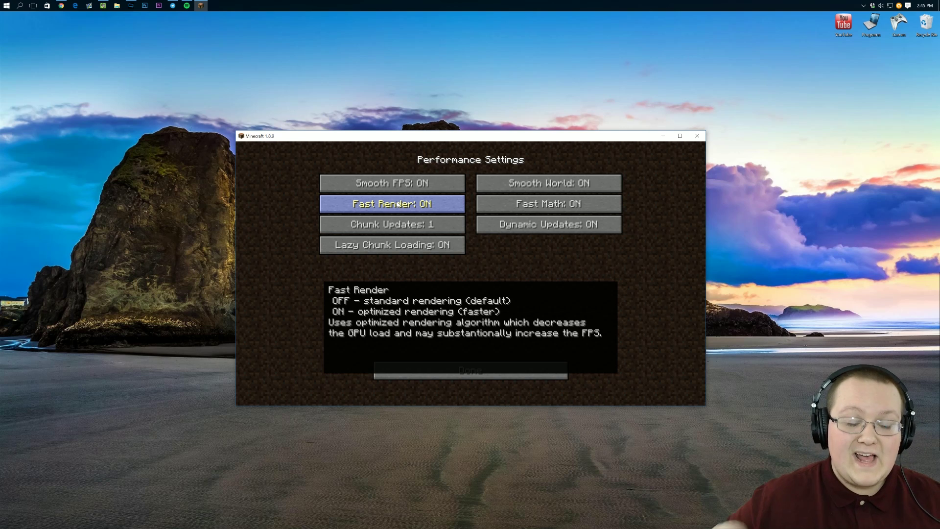
pyautogui.click(475, 368)
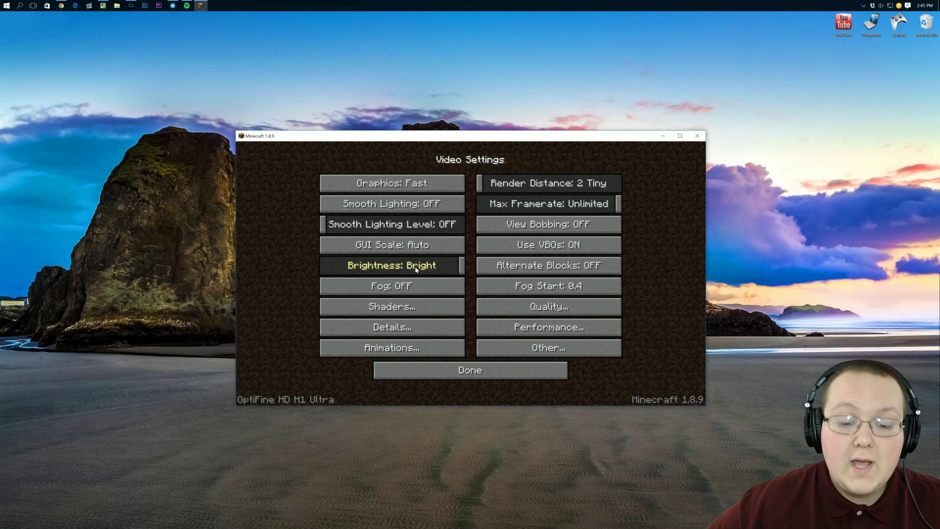
# Use All OFF in Animation Settings to disable every animation and particle, then go to Other Settings
pyautogui.click(420, 346)
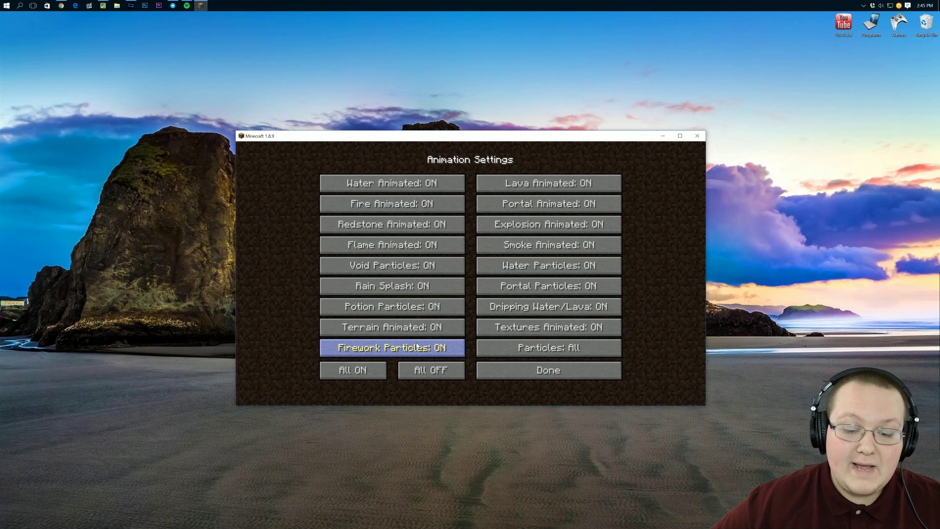
pyautogui.click(437, 376)
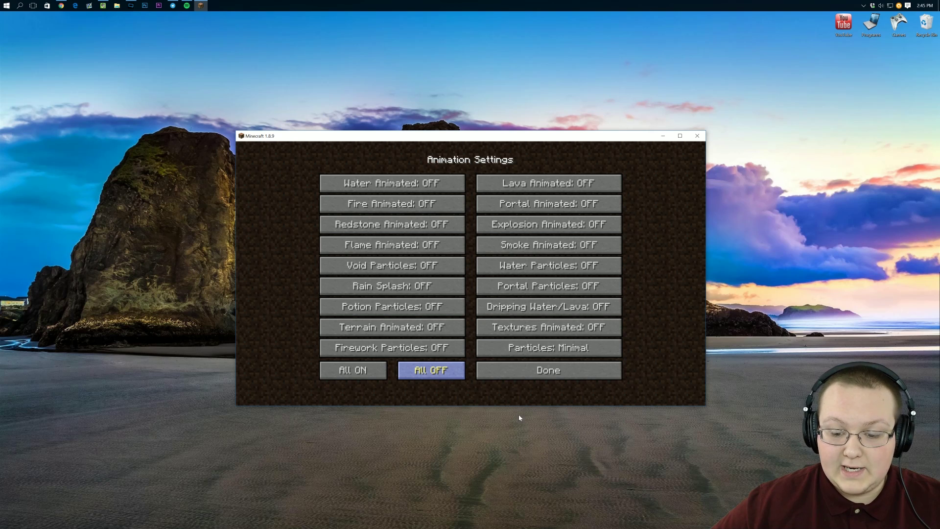
pyautogui.click(524, 368)
pyautogui.click(533, 351)
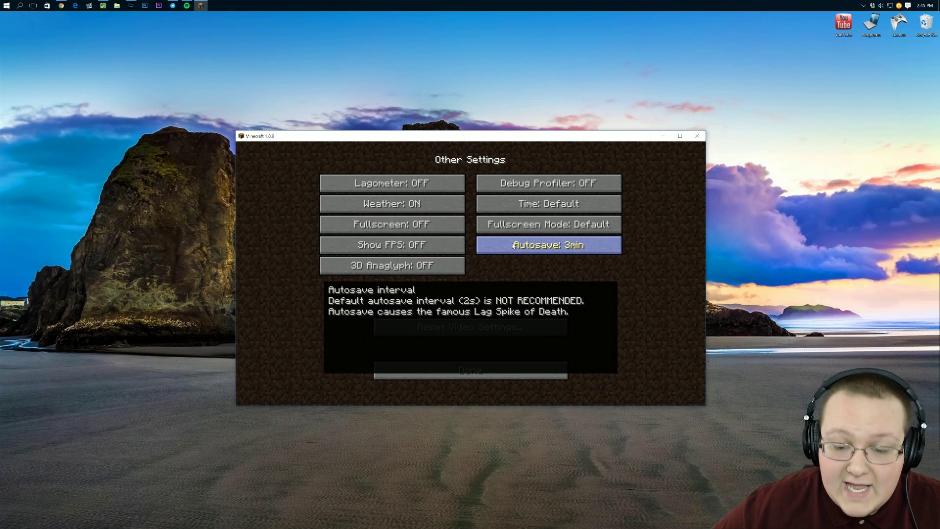
# Cycle the Autosave interval through its options, including 20s, leaving it at 3min
pyautogui.click(513, 246)
pyautogui.click(513, 245)
pyautogui.click(513, 245)
pyautogui.click(513, 245)
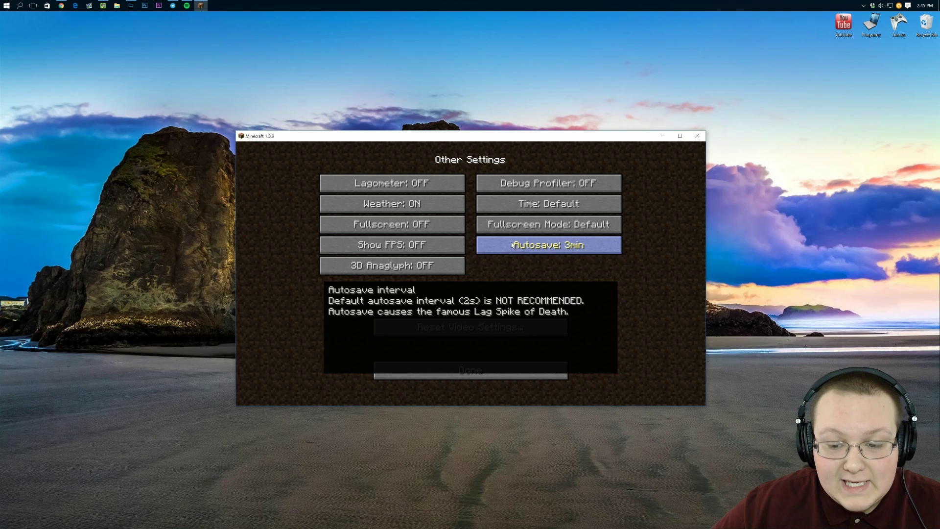
pyautogui.click(513, 246)
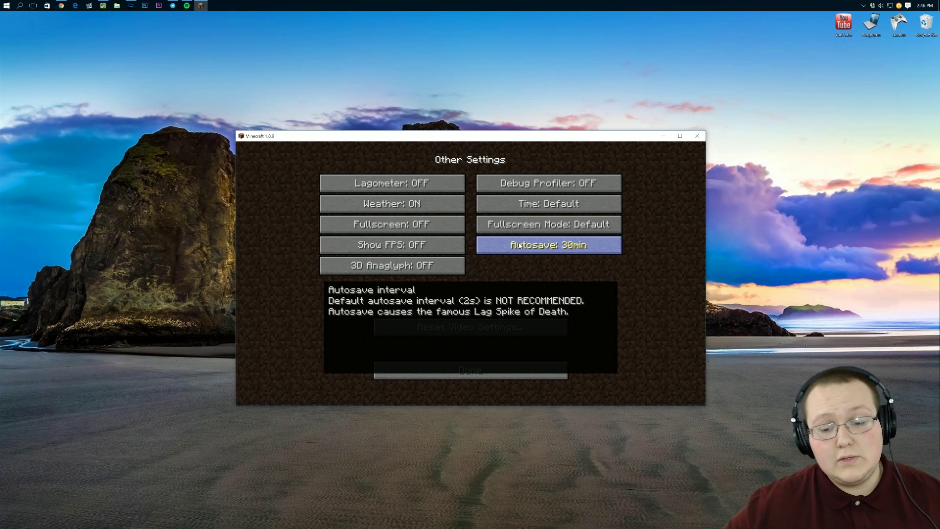
pyautogui.click(519, 245)
pyautogui.click(520, 245)
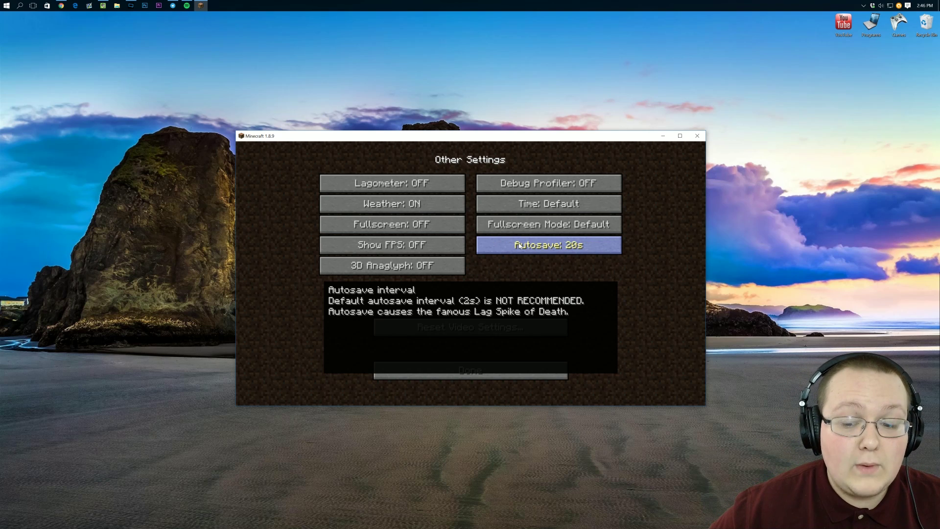
pyautogui.click(544, 225)
# Cycle Fullscreen Mode resolutions, including 3840x2160, and leave it at Default
pyautogui.click(536, 250)
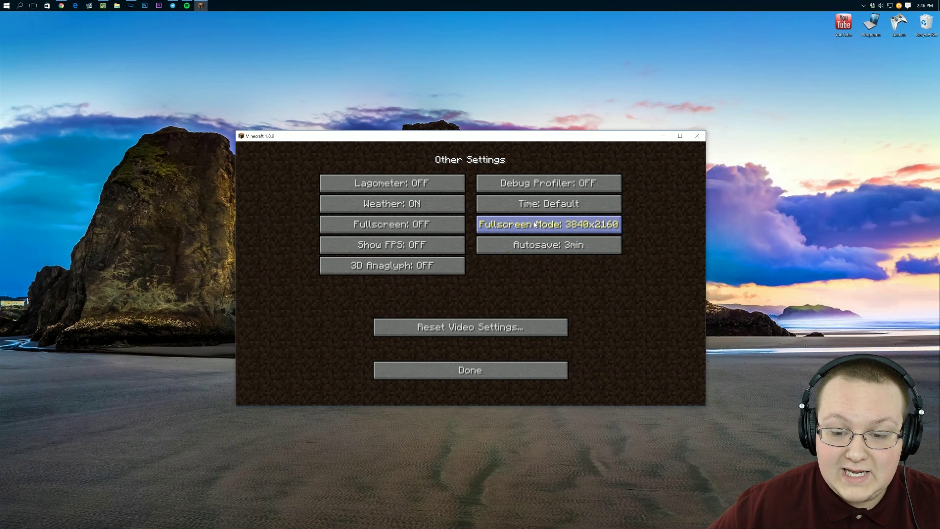
pyautogui.click(536, 225)
pyautogui.click(536, 225)
pyautogui.click(537, 228)
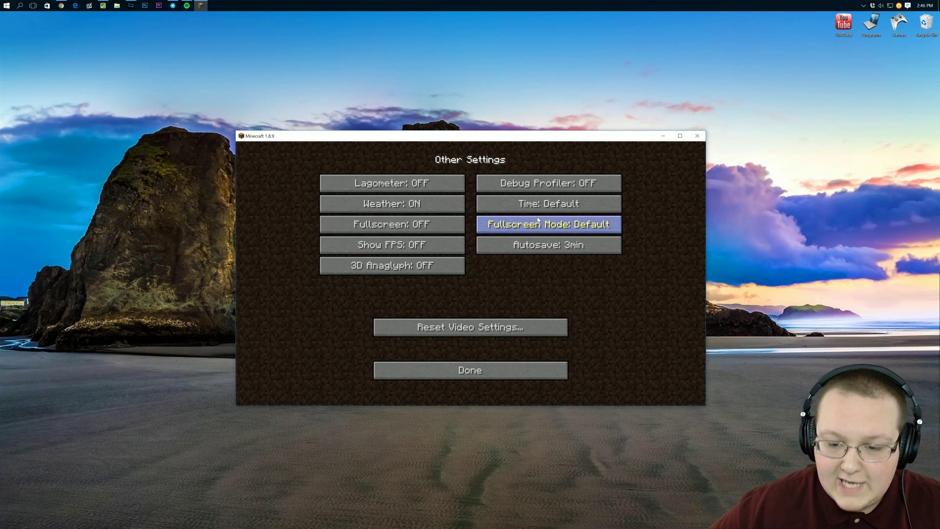
pyautogui.click(591, 224)
pyautogui.click(590, 225)
pyautogui.click(590, 225)
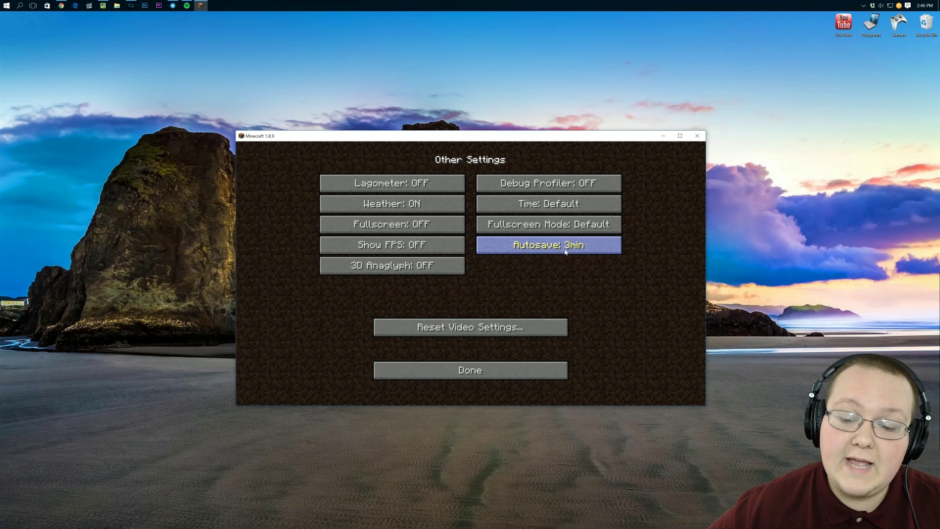
pyautogui.click(476, 367)
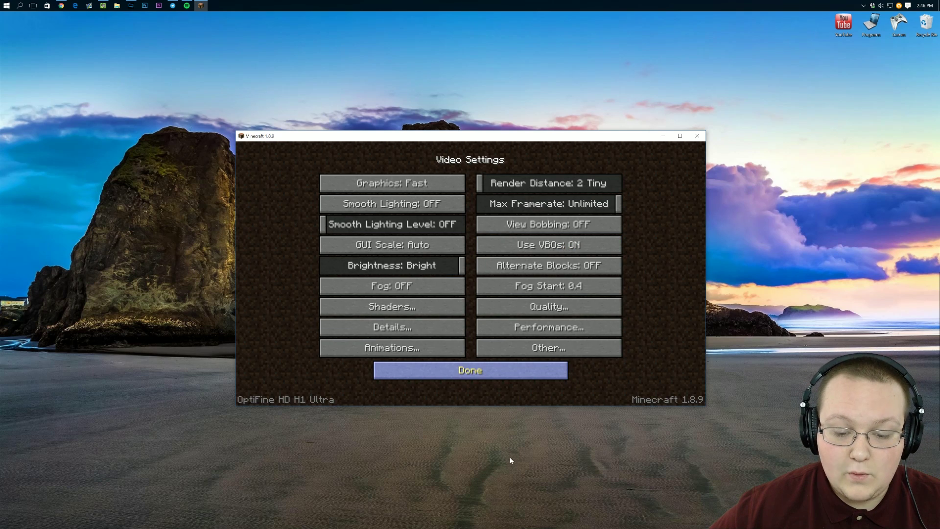